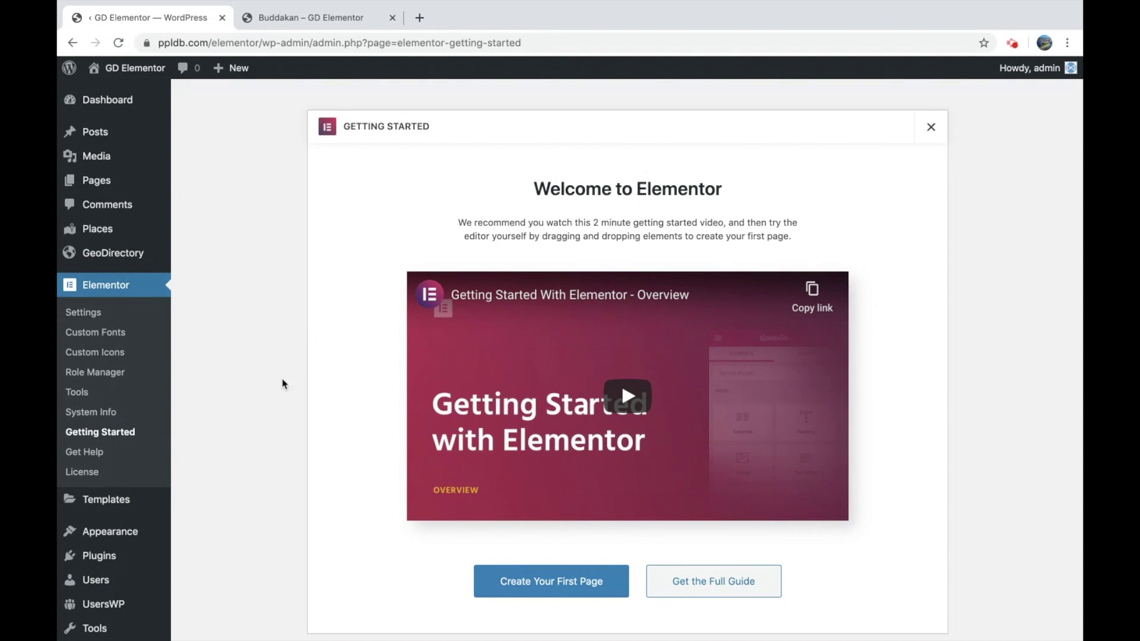
# Look over the current Buddakan place page, then return to WordPress admin.
pyautogui.moveTo(133, 256)
pyautogui.click(310, 23)
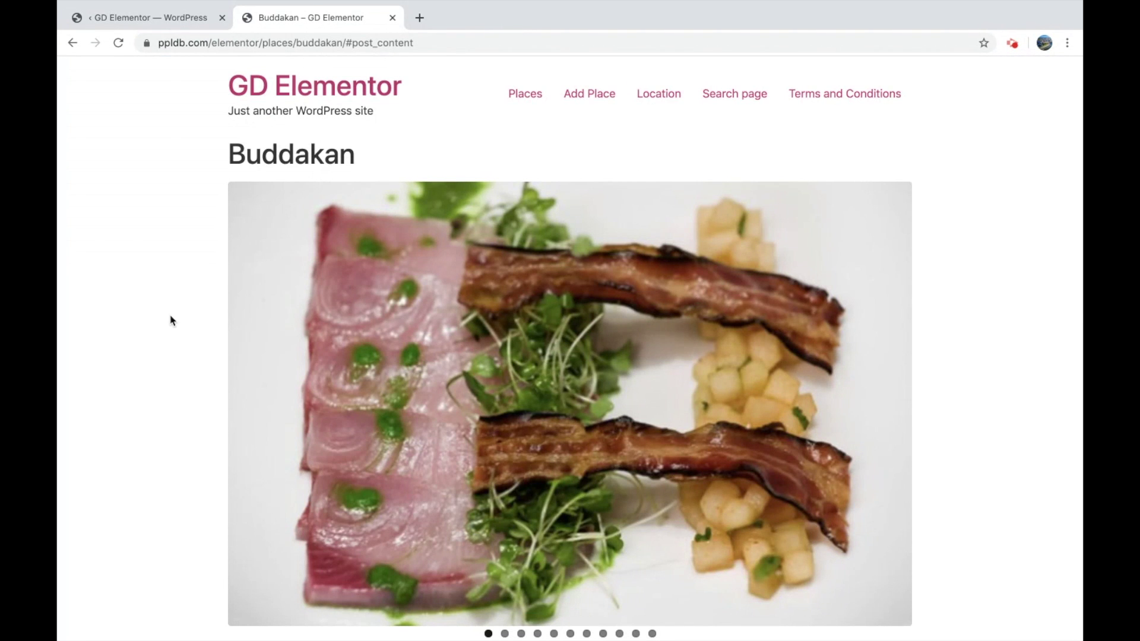
pyautogui.scroll(-6, 170, 321)
pyautogui.scroll(7, 170, 321)
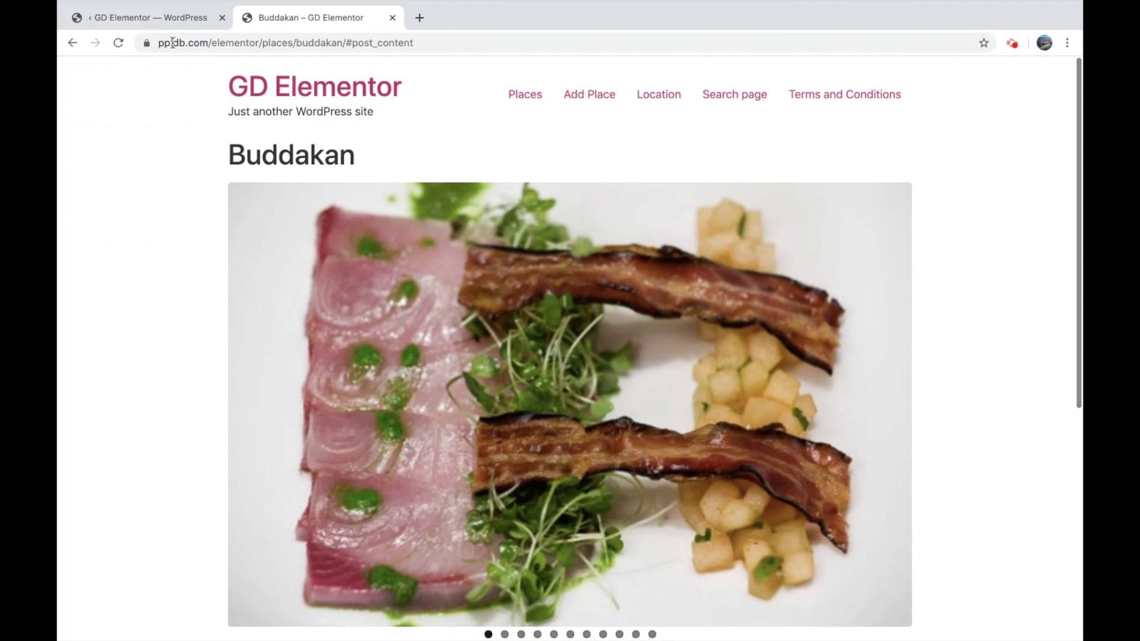
pyautogui.click(172, 21)
# Create a new GD Single template named 'Places' in the Theme Builder.
pyautogui.moveTo(120, 505)
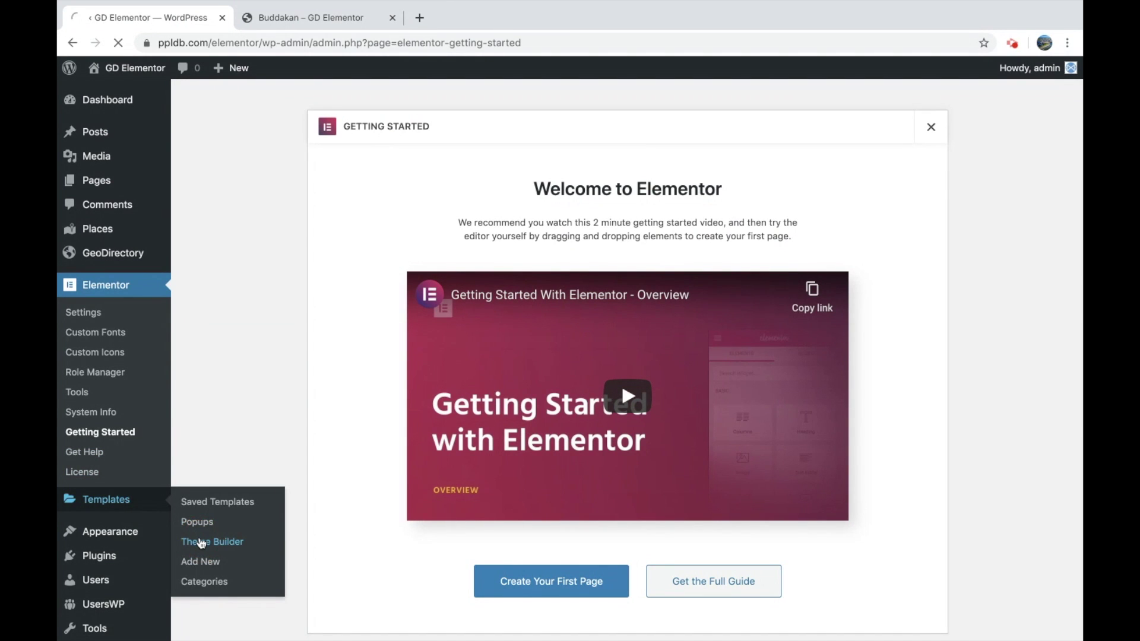
pyautogui.click(201, 542)
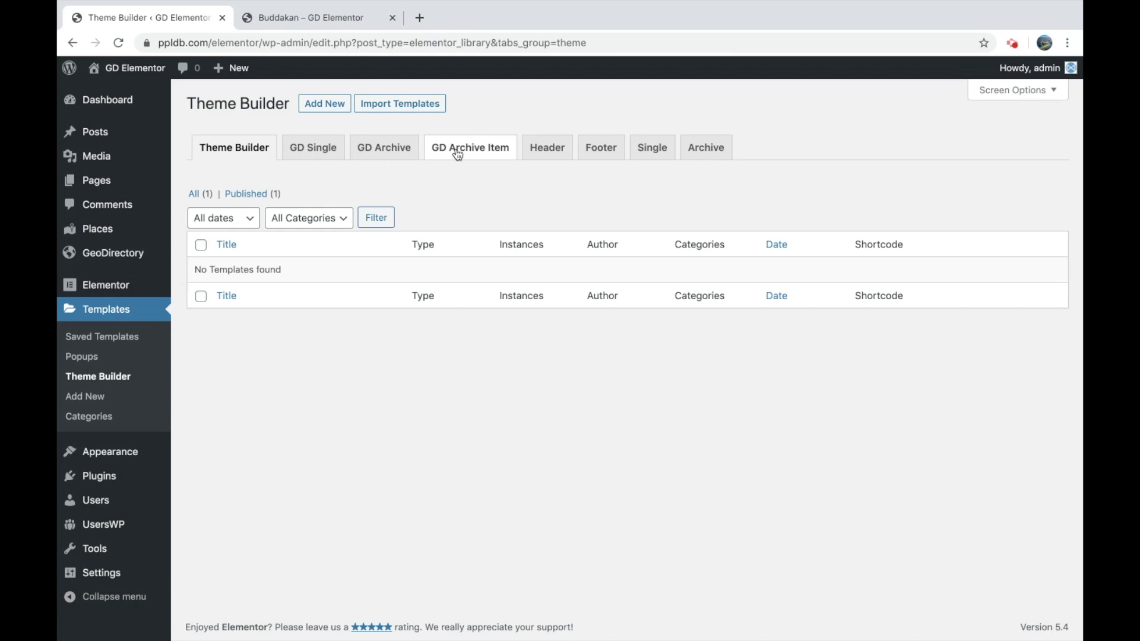
pyautogui.click(316, 156)
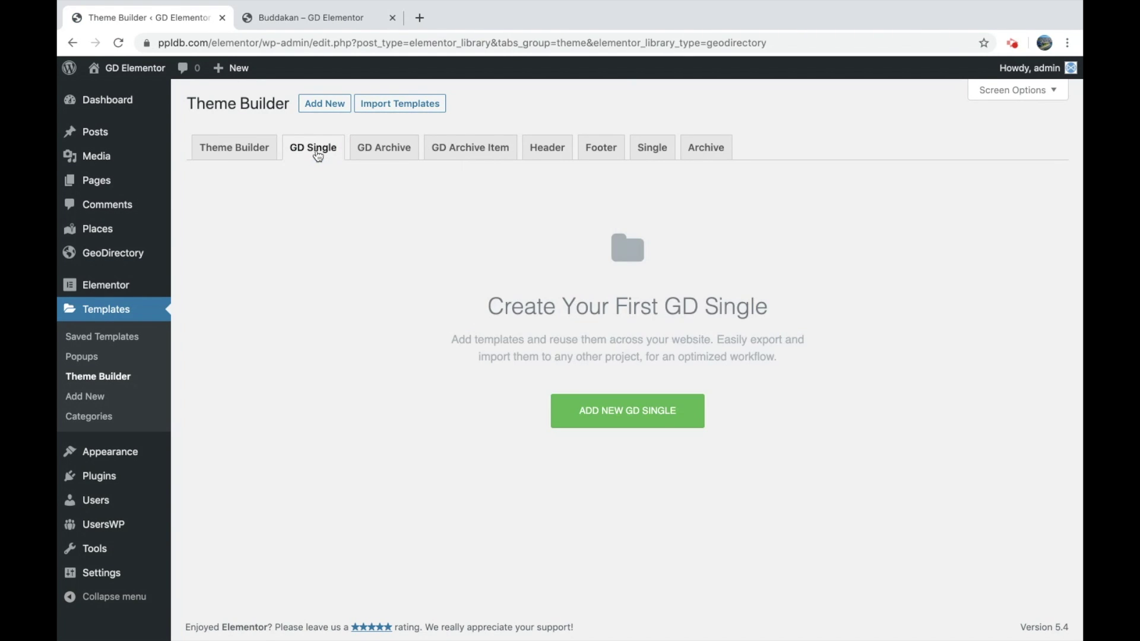
pyautogui.click(609, 408)
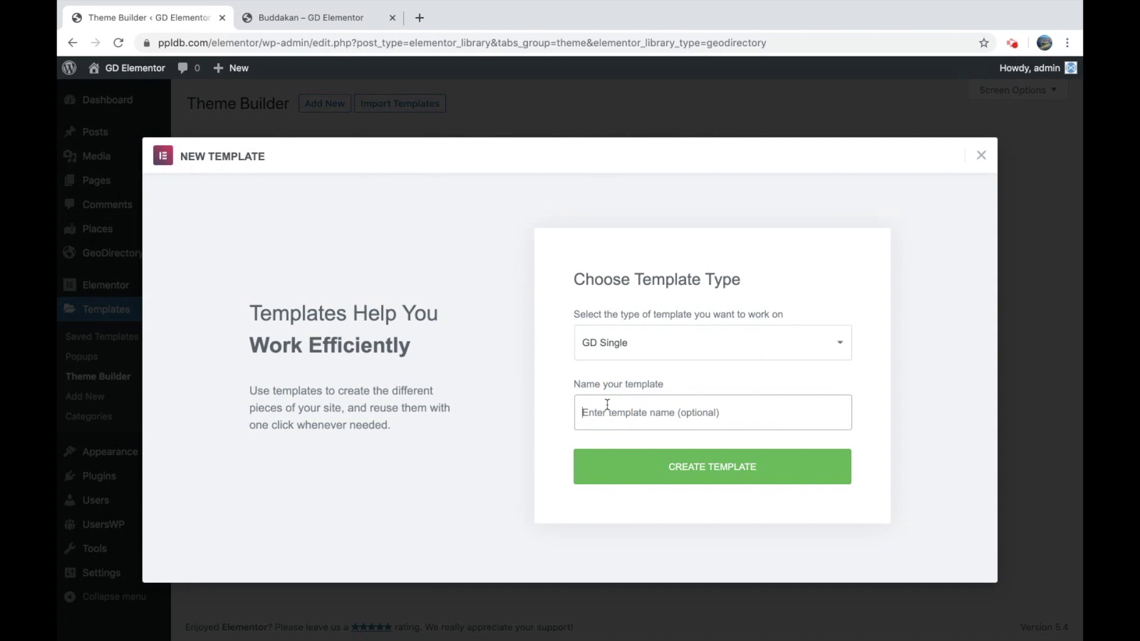
pyautogui.click(608, 404)
pyautogui.write('Places')
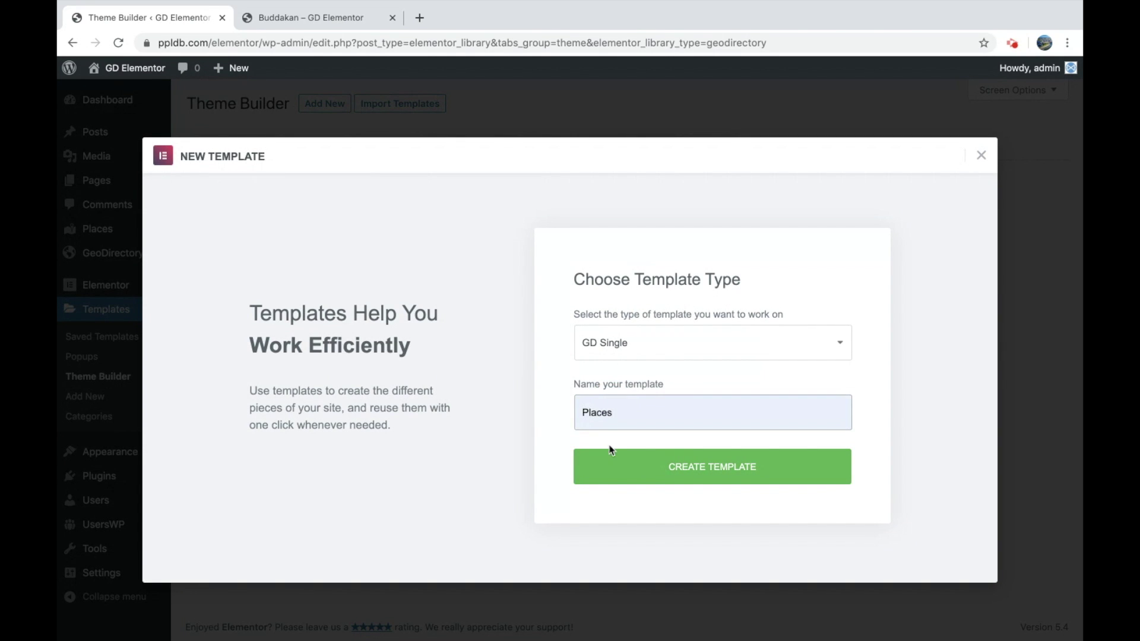
pyautogui.click(703, 466)
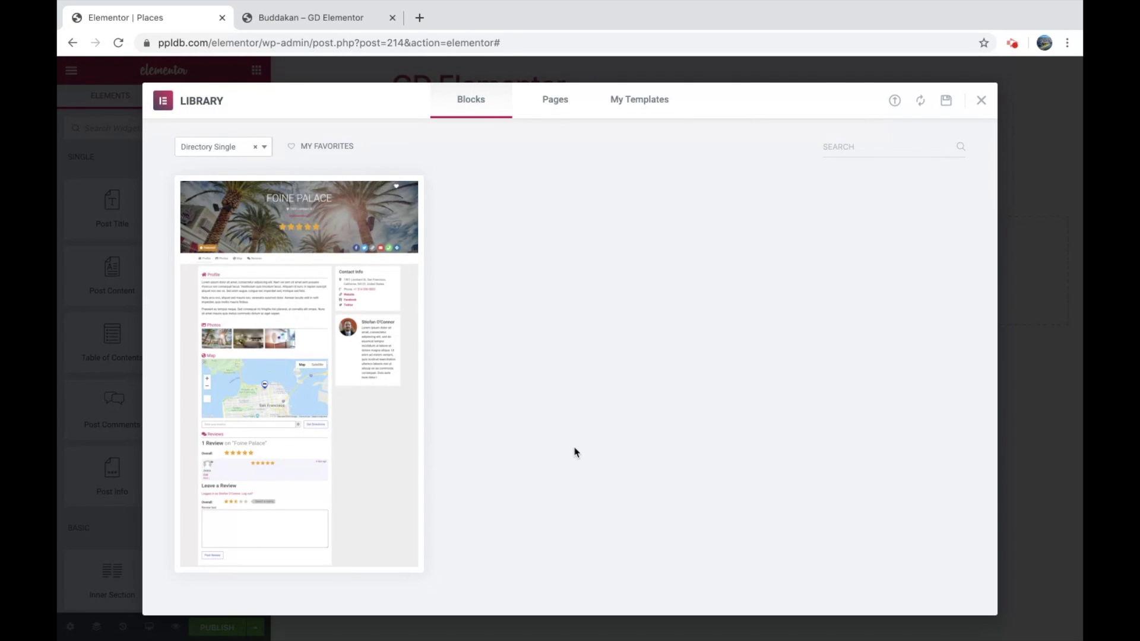
# Preview the Directory Single library block, then insert it into the Places template.
pyautogui.moveTo(335, 402)
pyautogui.click(299, 376)
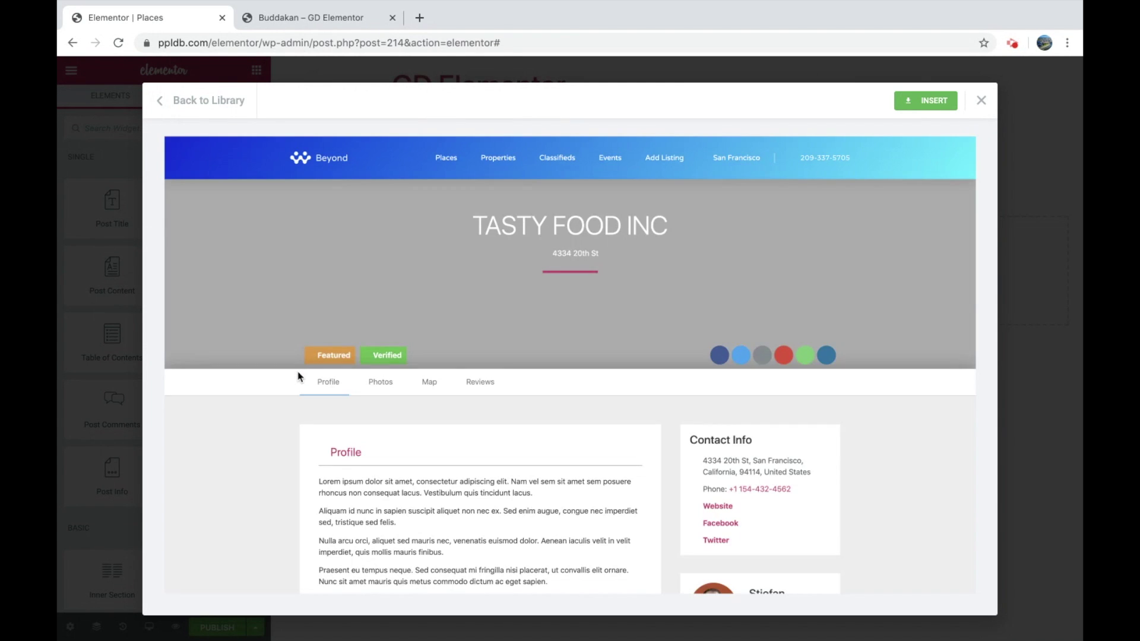
pyautogui.scroll(-5, 442, 337)
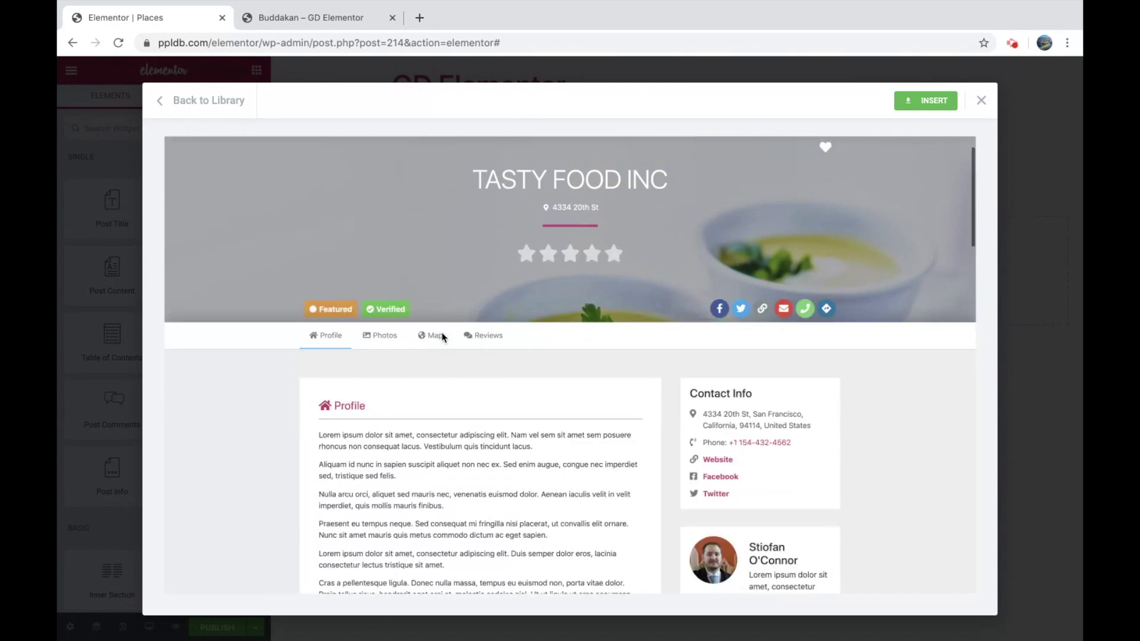
pyautogui.scroll(5, 442, 333)
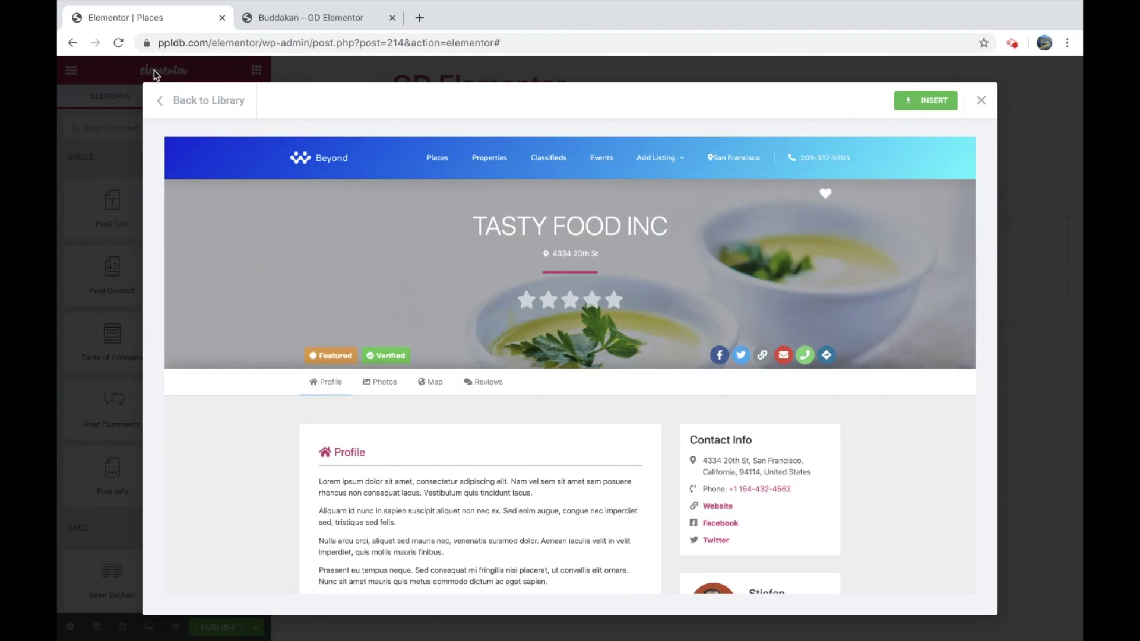
pyautogui.click(160, 100)
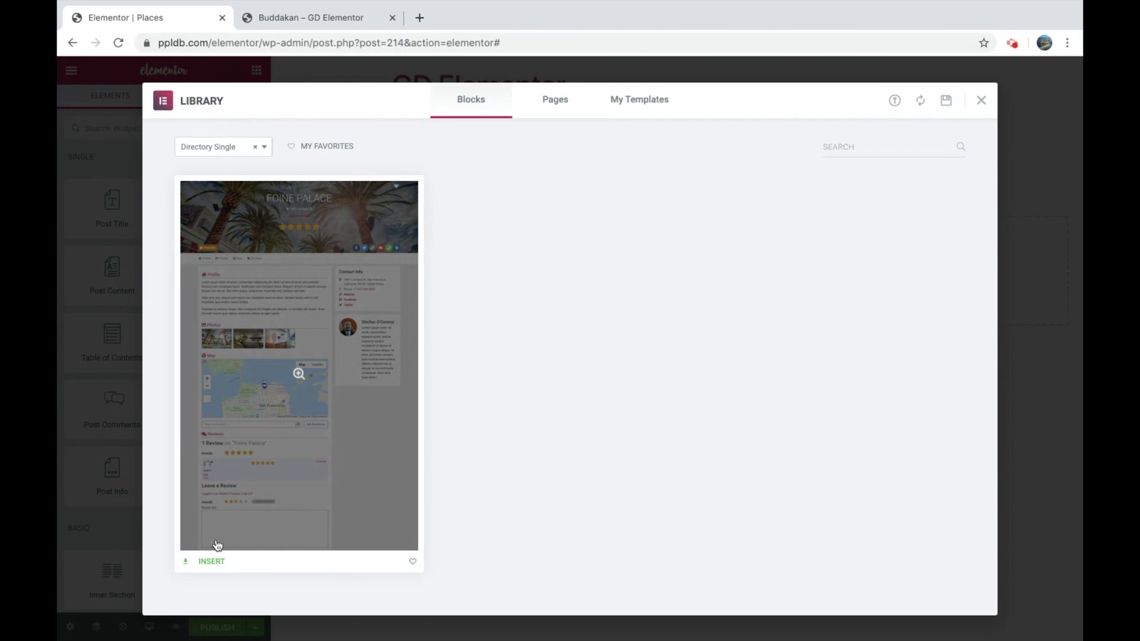
pyautogui.click(202, 564)
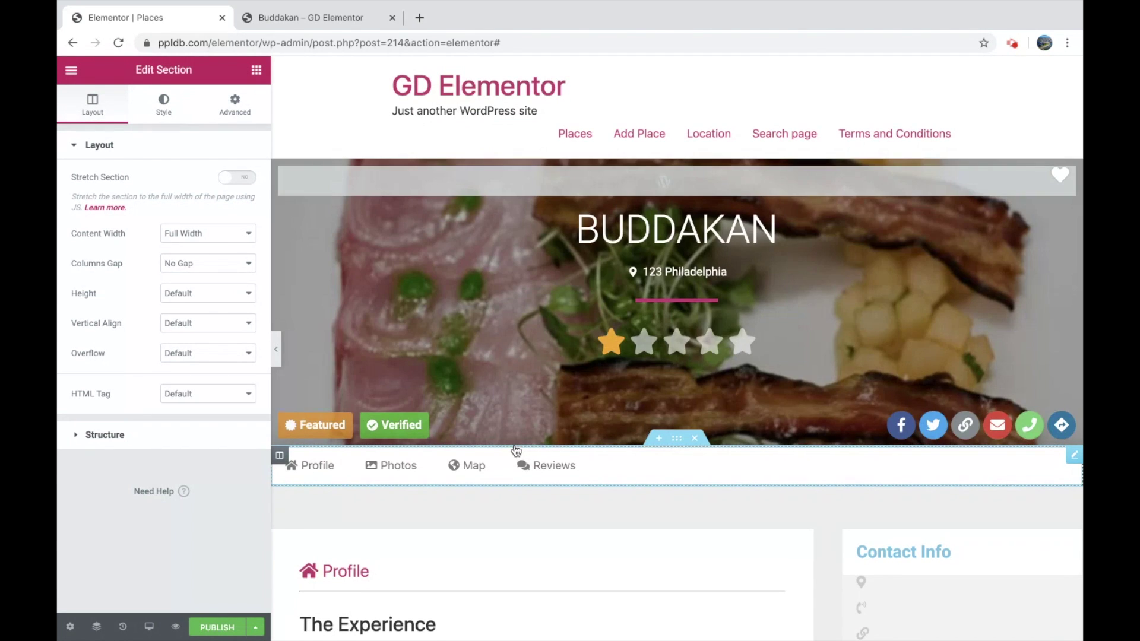
# Scroll the inserted Buddakan layout and open the Star Rating widget's overall_rating settings.
pyautogui.scroll(-2, 516, 450)
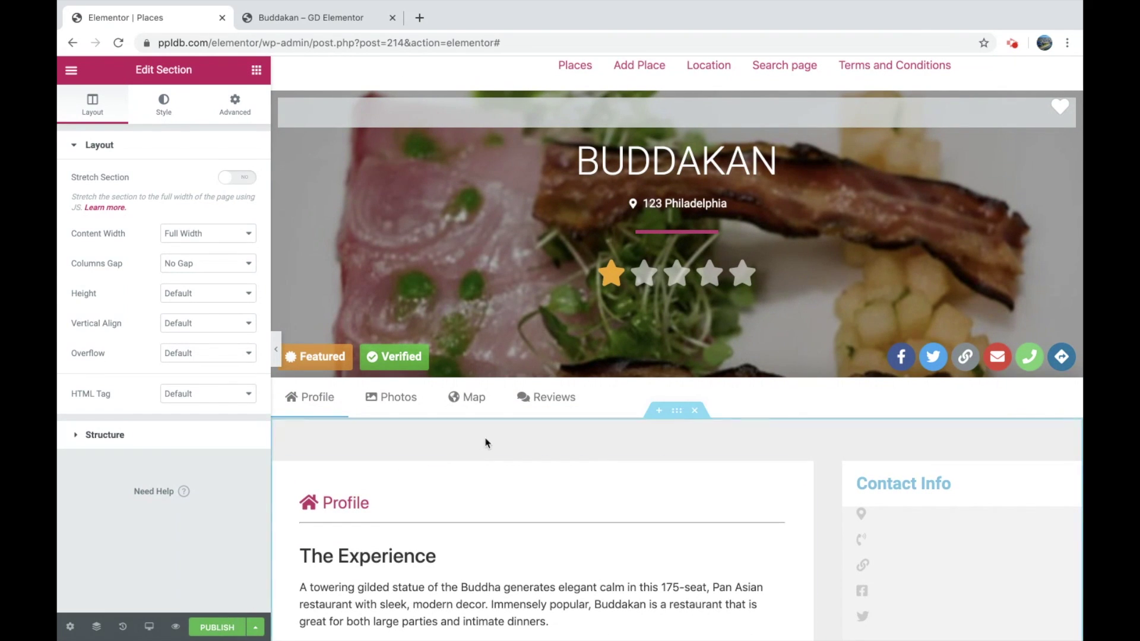
pyautogui.scroll(-5, 486, 441)
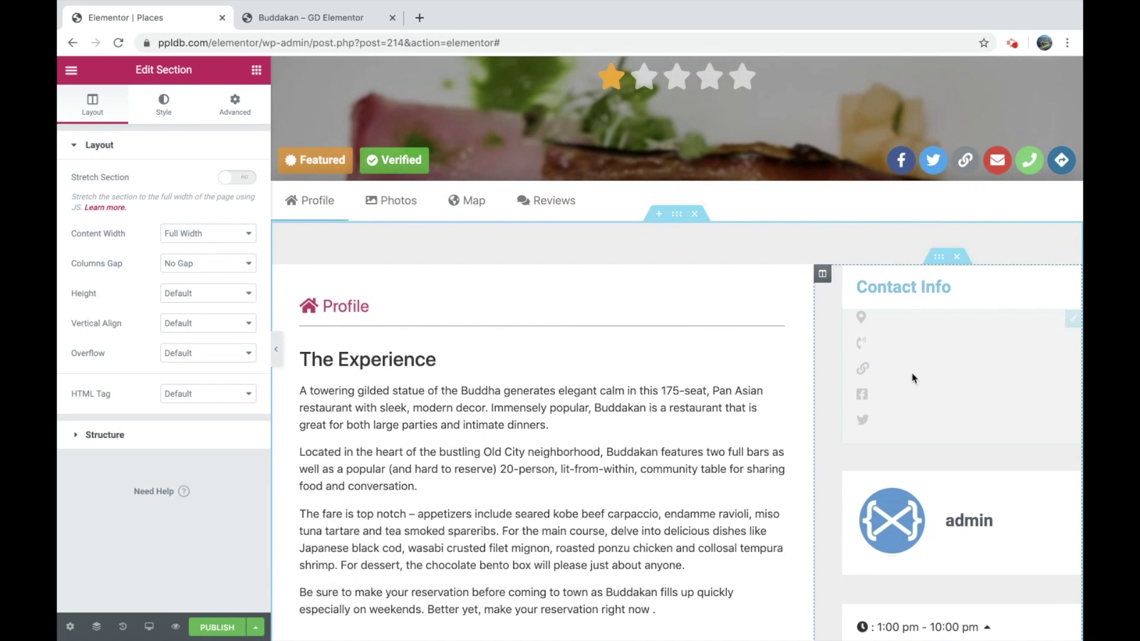
pyautogui.scroll(7, 697, 276)
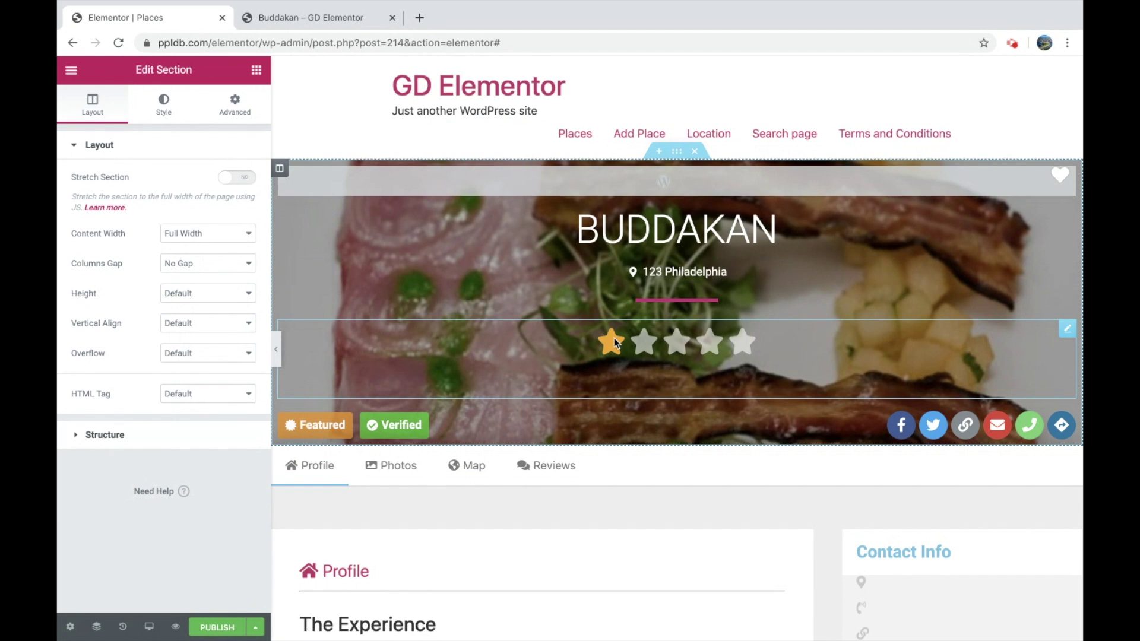
pyautogui.click(617, 343)
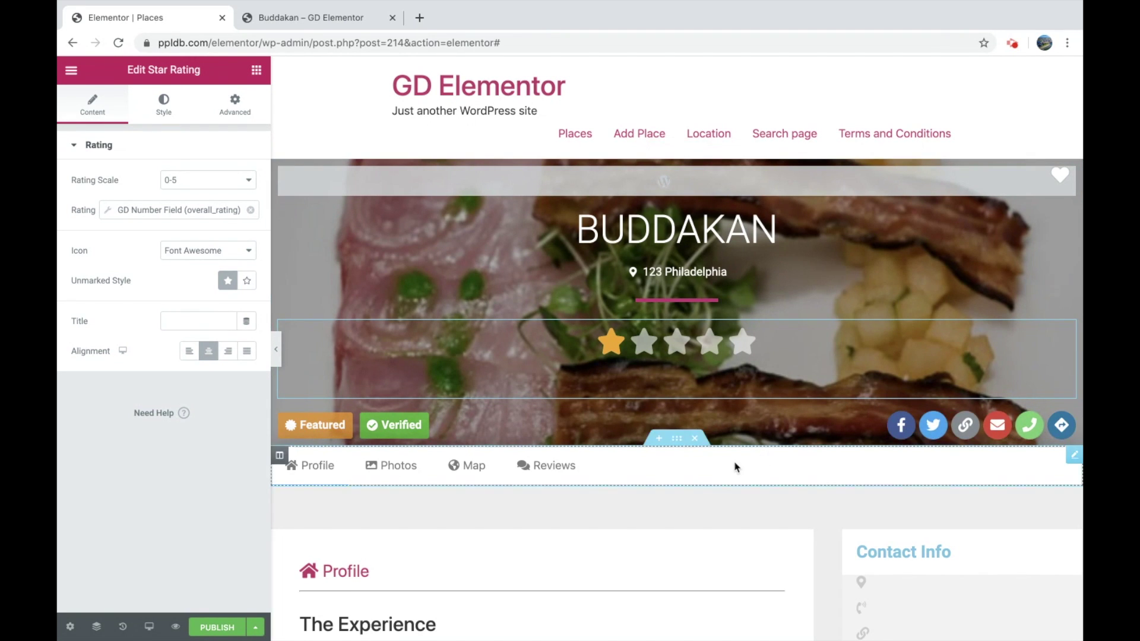
# Publish the Places template with an Include / All GD Single condition, then switch to Buddakan.
pyautogui.click(215, 627)
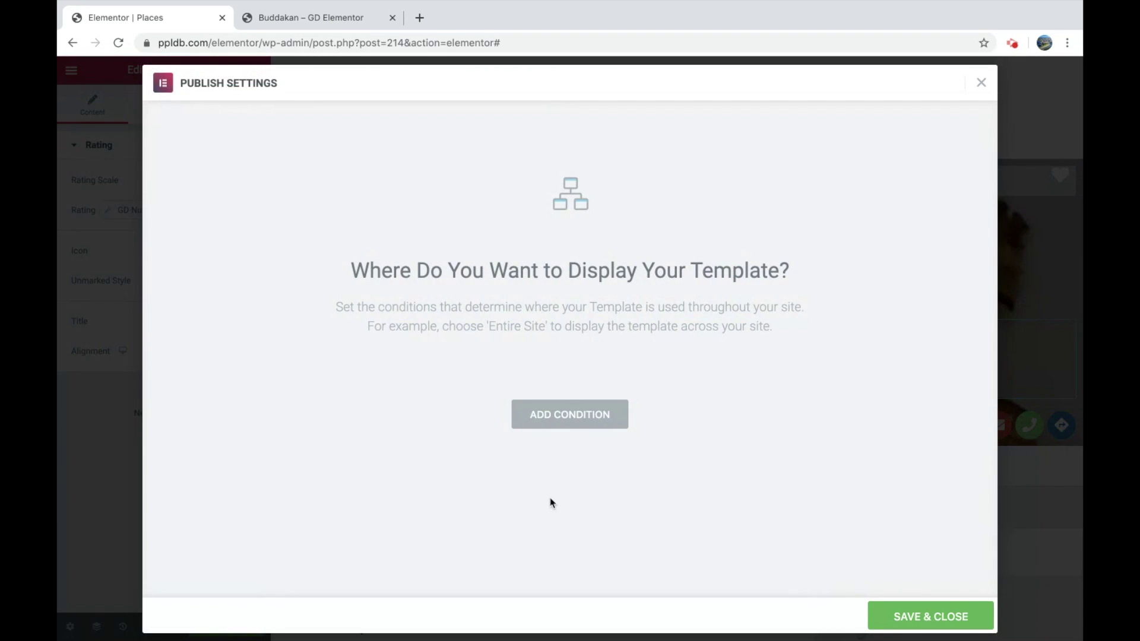
pyautogui.click(570, 427)
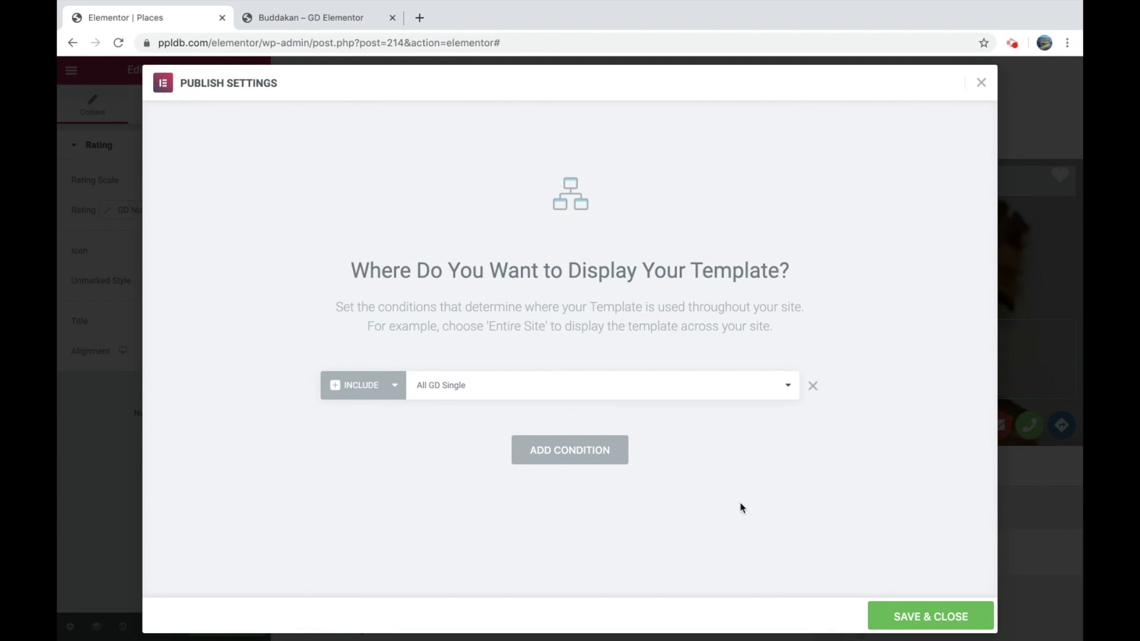
pyautogui.click(914, 607)
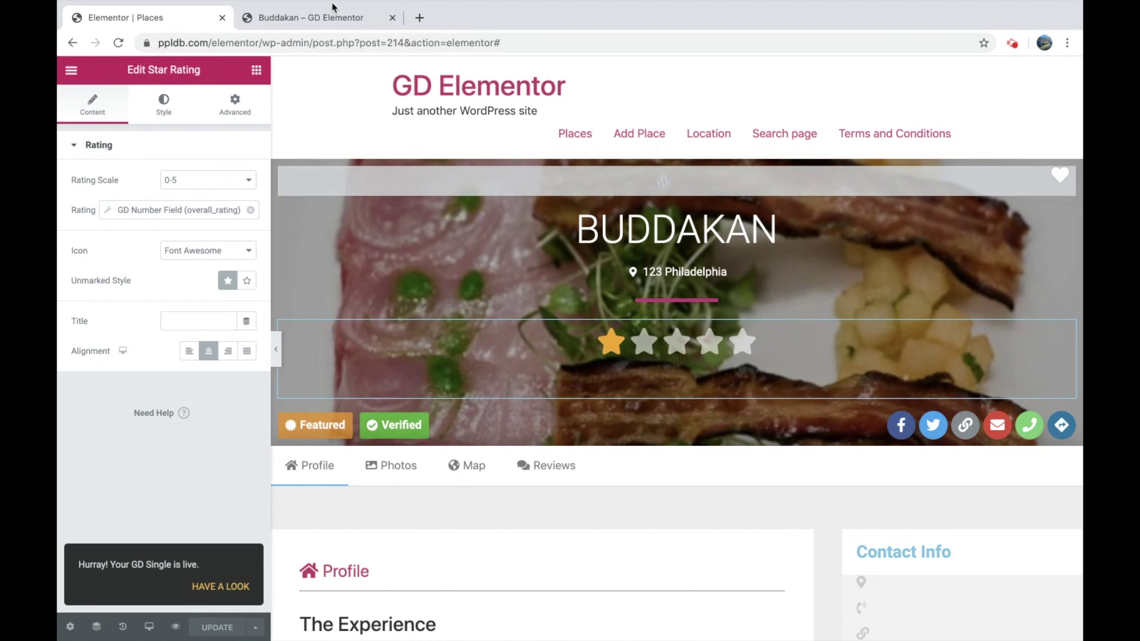
pyautogui.click(310, 17)
# Reload the Buddakan place page and scroll through its new template layout.
pyautogui.click(120, 44)
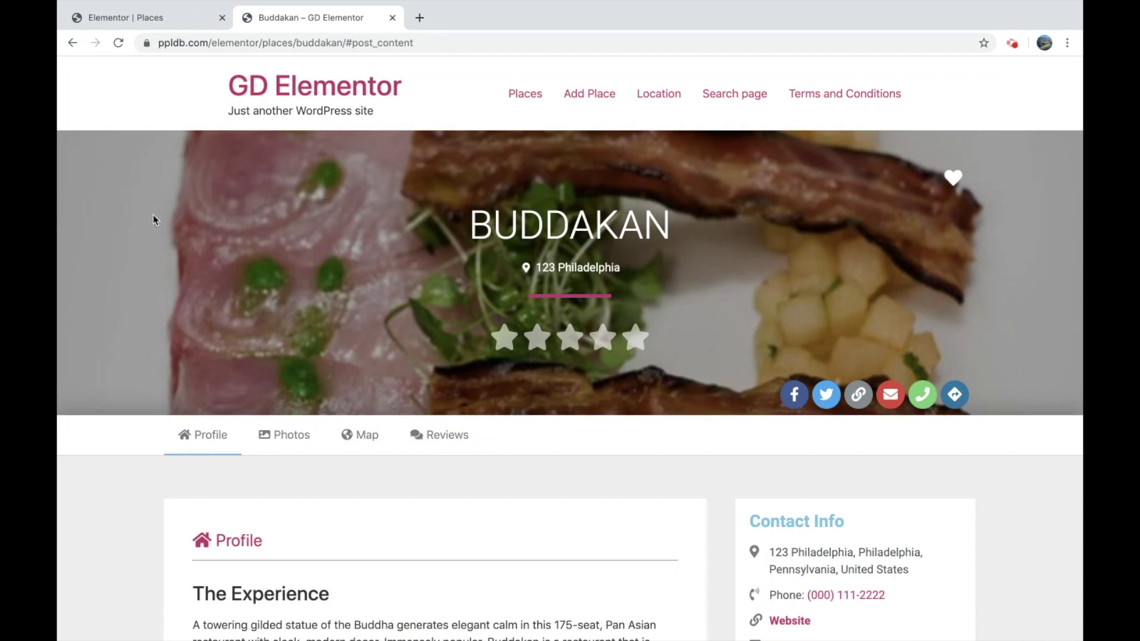
pyautogui.scroll(-5, 153, 220)
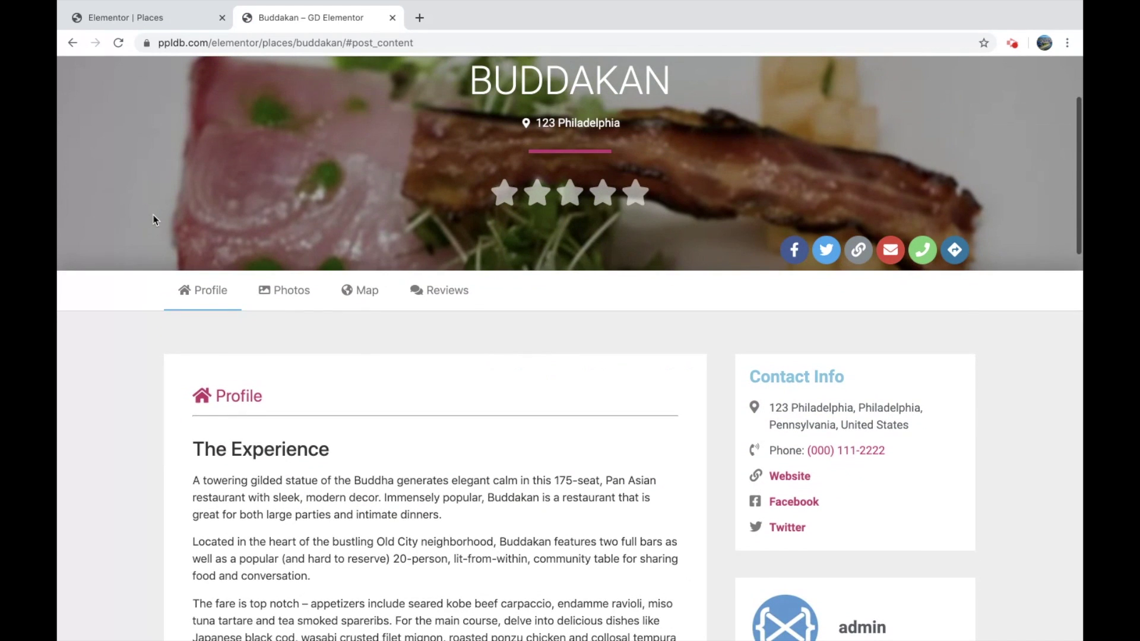
pyautogui.scroll(-2, 153, 220)
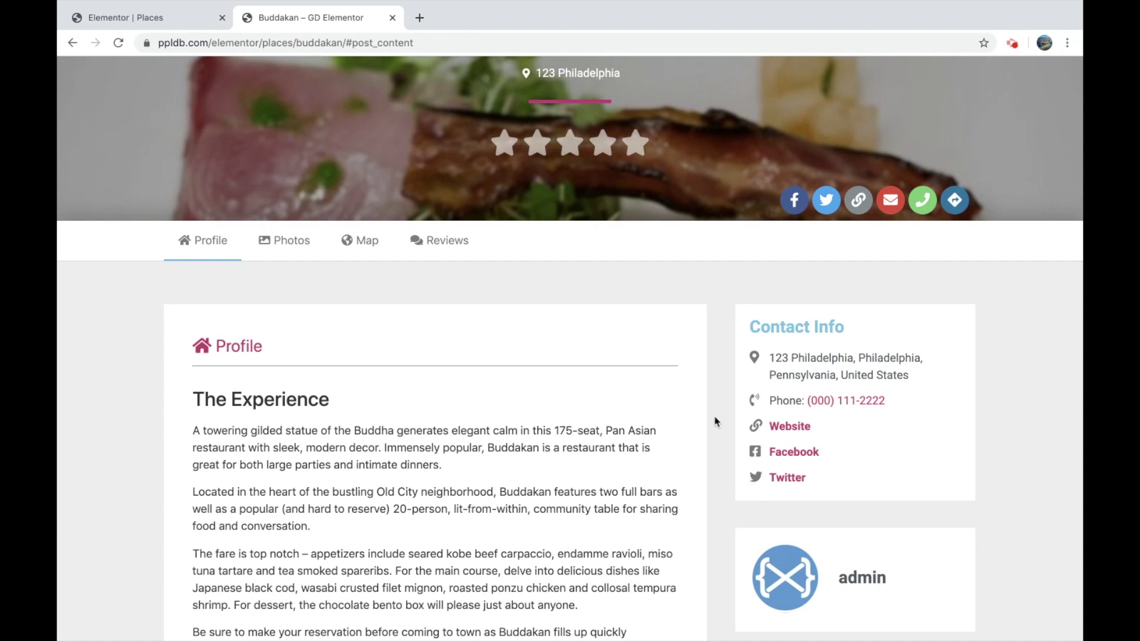
pyautogui.scroll(-2, 716, 423)
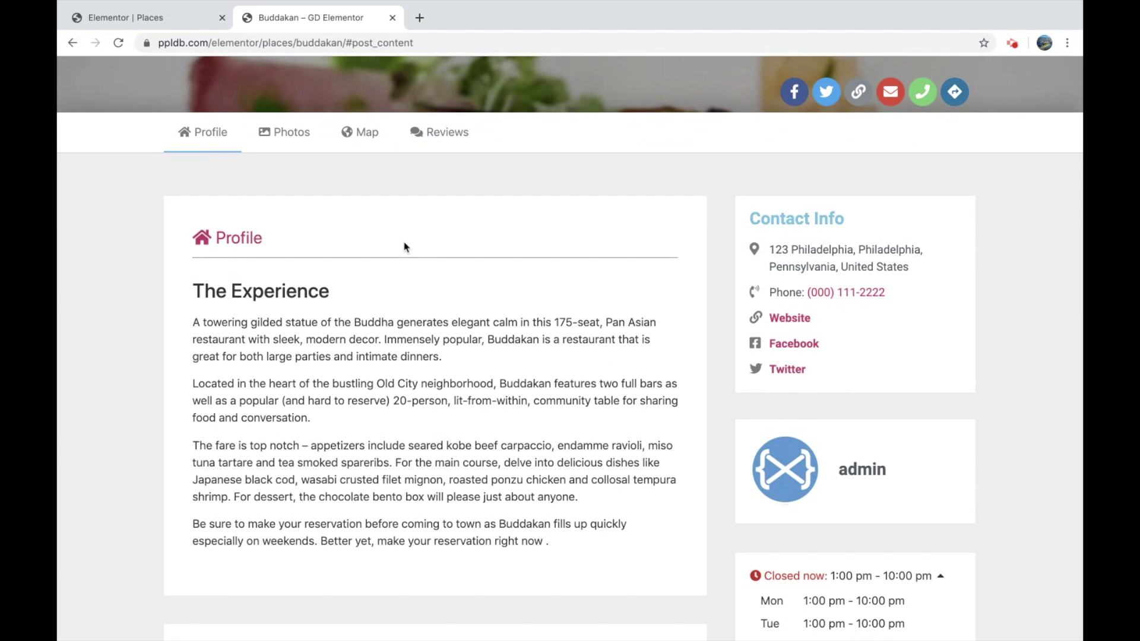
pyautogui.scroll(-2, 404, 245)
pyautogui.scroll(-1, 404, 243)
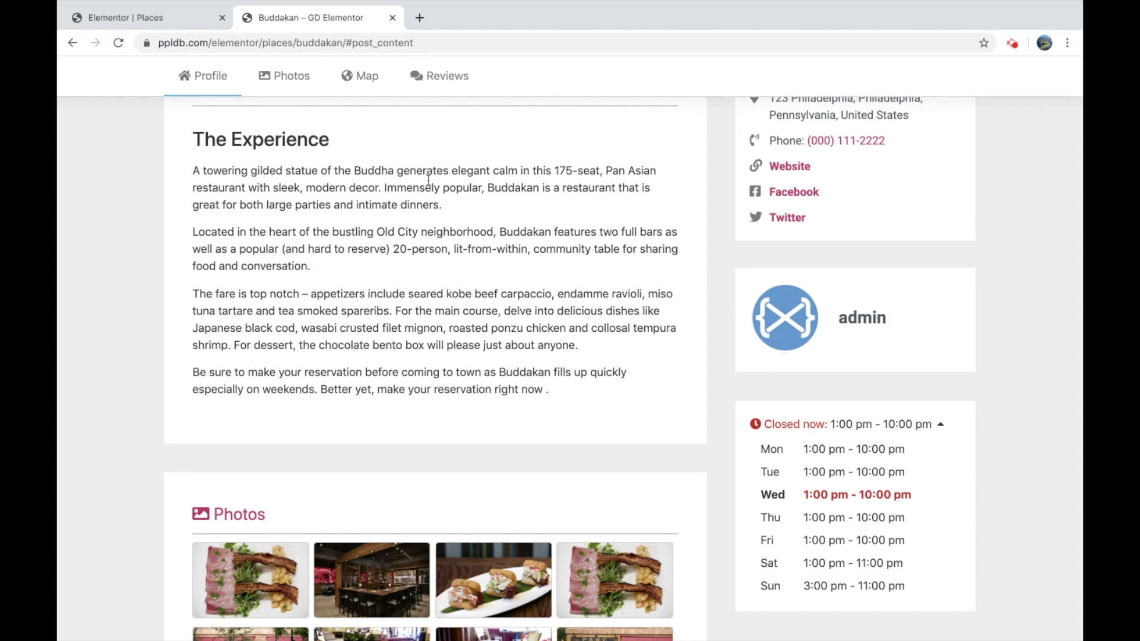
pyautogui.scroll(1, 428, 180)
pyautogui.scroll(-2, 428, 180)
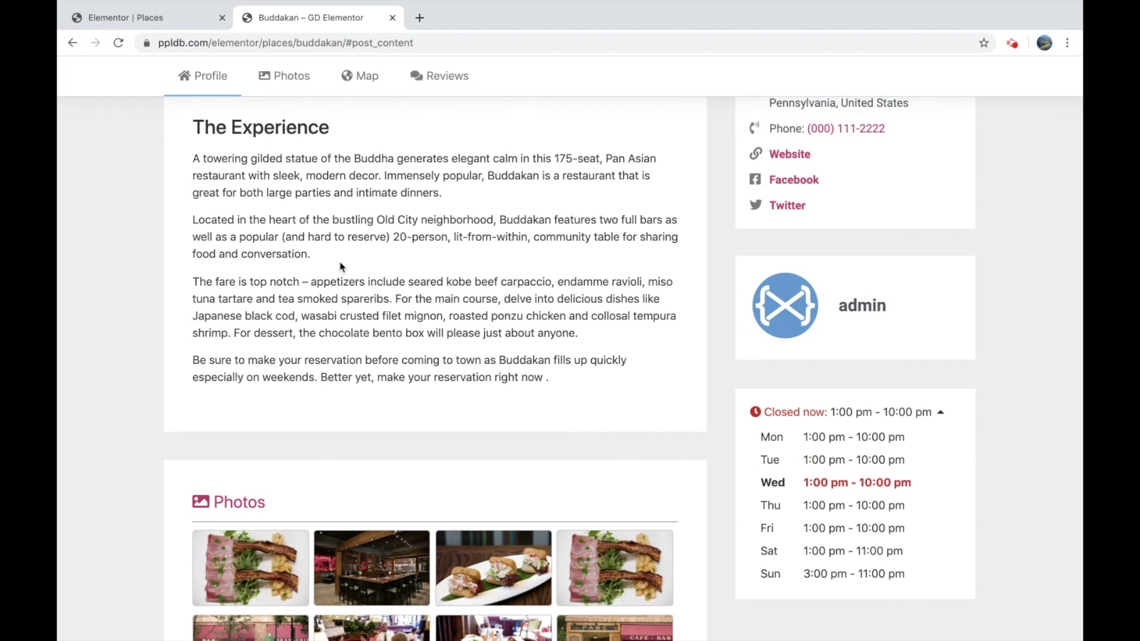
pyautogui.scroll(-12, 340, 266)
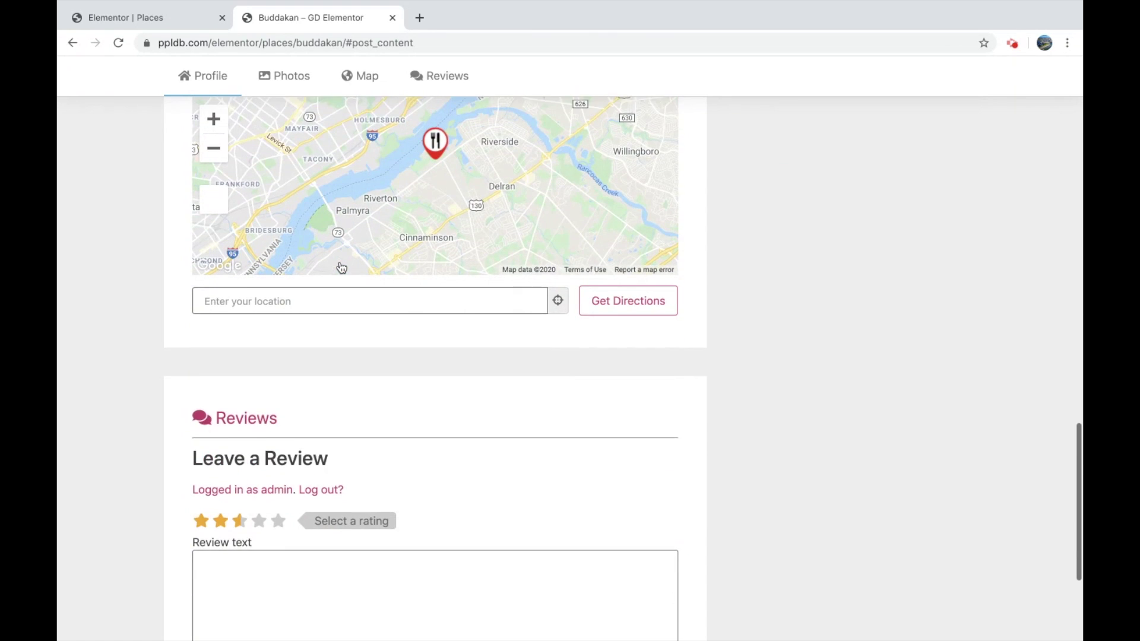
pyautogui.scroll(-3, 301, 474)
pyautogui.scroll(15, 301, 473)
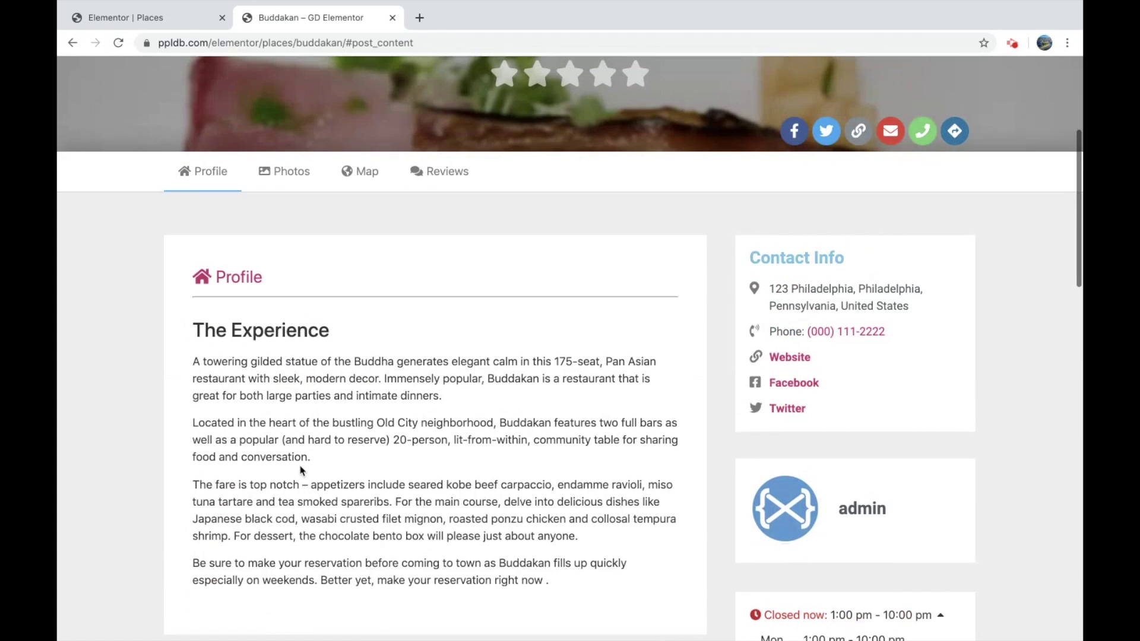
# Jump through the Photos, Map, Reviews and Profile sections, then return to the Places editor.
pyautogui.click(292, 172)
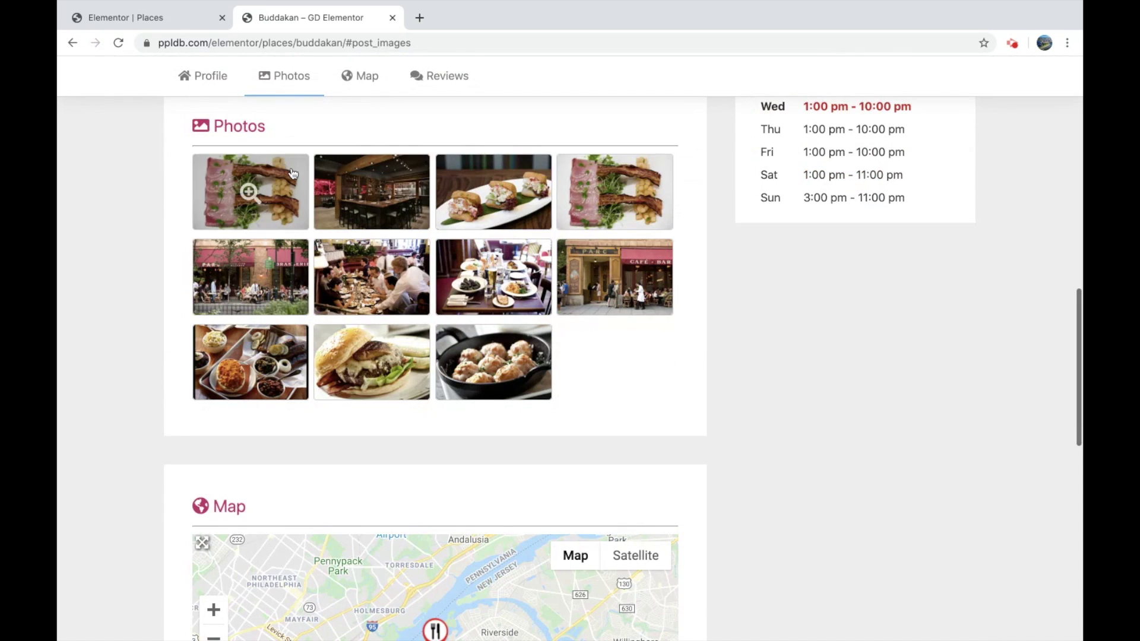
pyautogui.click(363, 70)
pyautogui.click(439, 77)
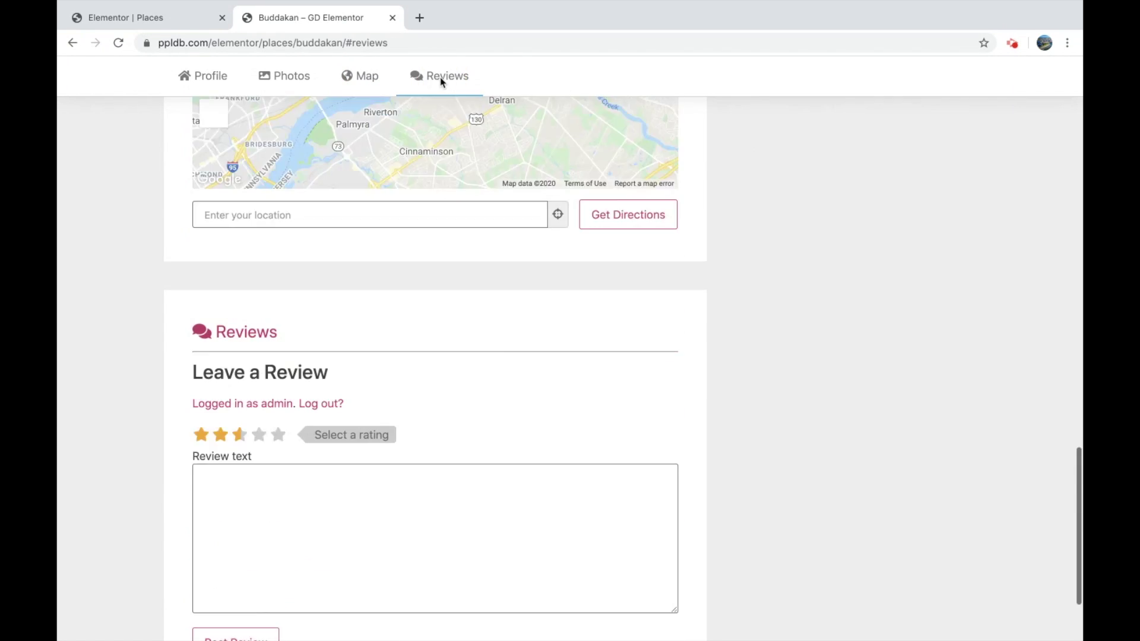
pyautogui.click(202, 73)
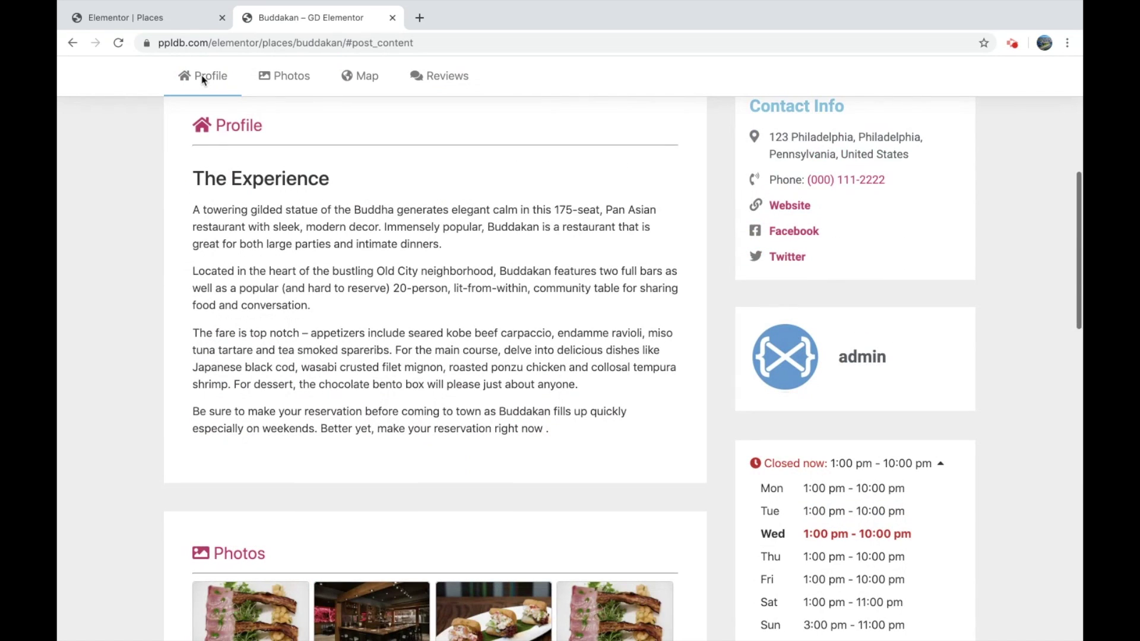
pyautogui.scroll(-2, 463, 205)
pyautogui.scroll(2, 463, 205)
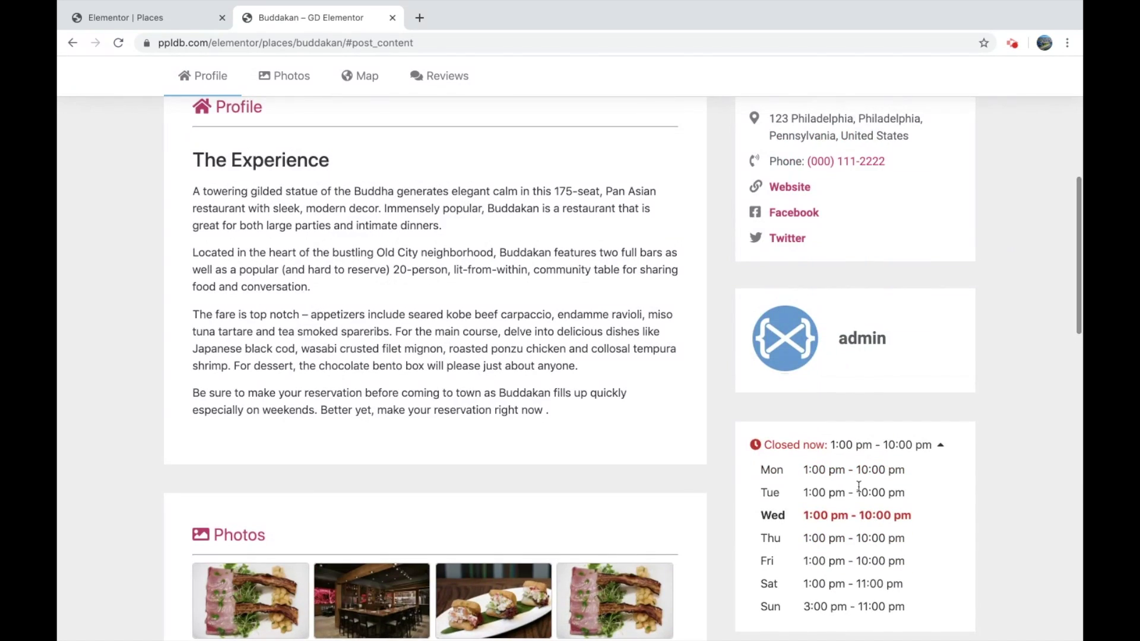
pyautogui.scroll(7, 387, 354)
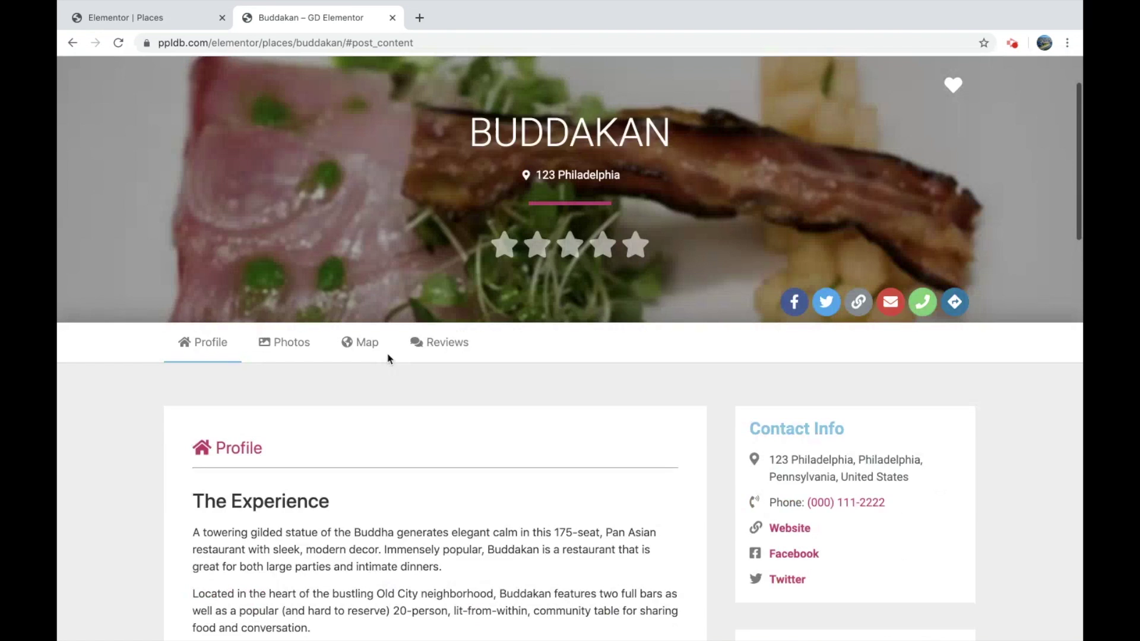
pyautogui.click(165, 19)
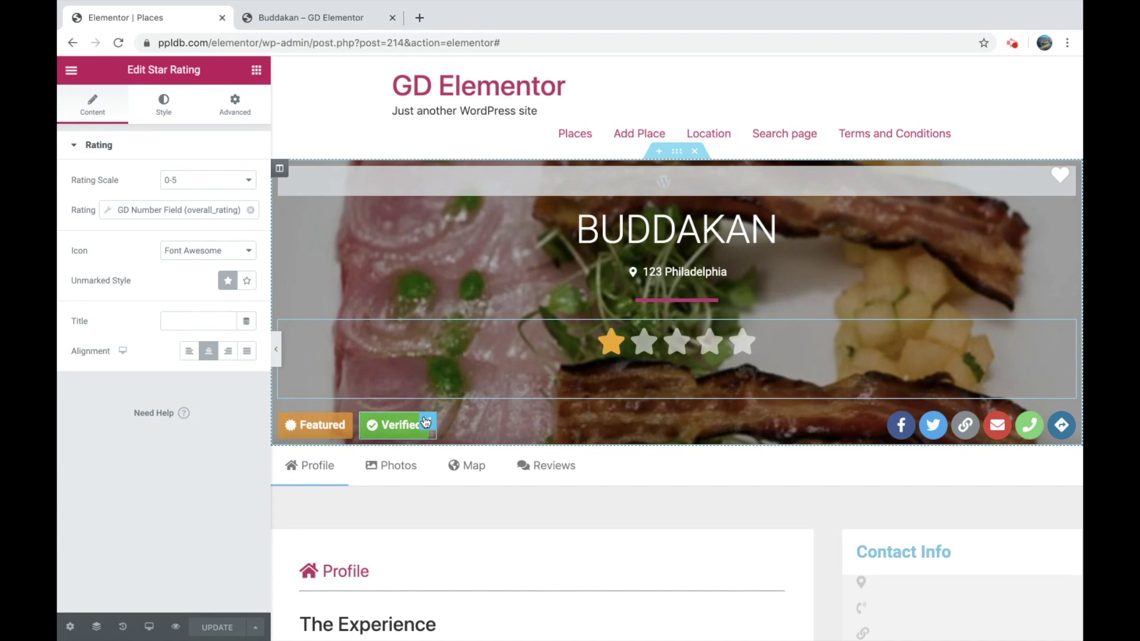
# Select the Featured badge button and show its style settings: orange background, solid border, 10 padding.
pyautogui.click(350, 421)
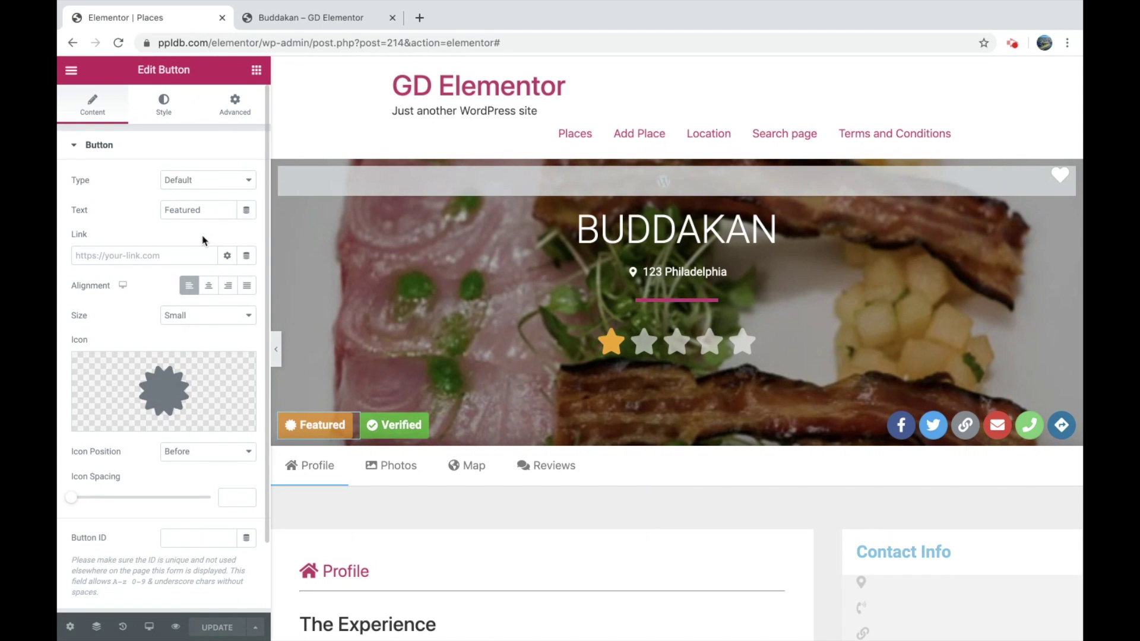
pyautogui.scroll(-2, 202, 240)
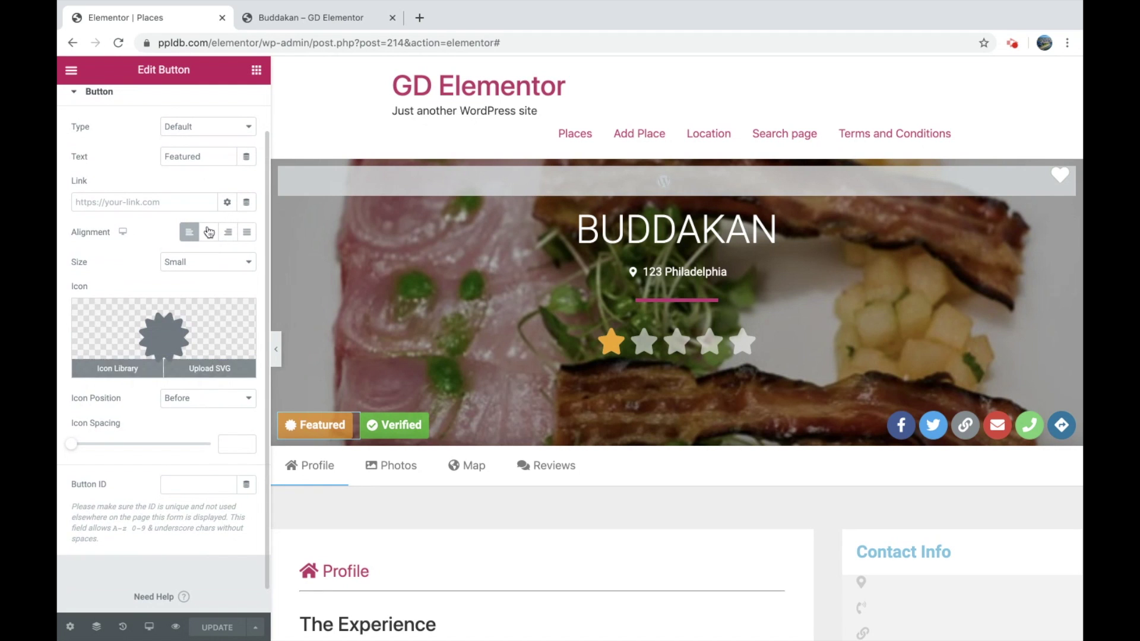
pyautogui.scroll(2, 166, 158)
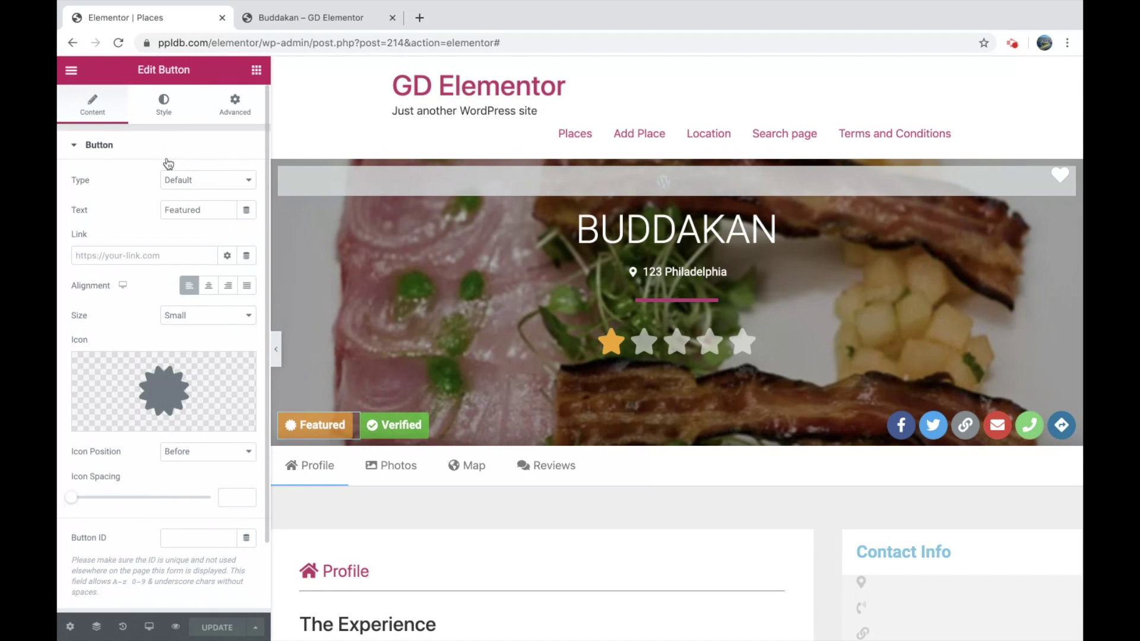
pyautogui.click(165, 109)
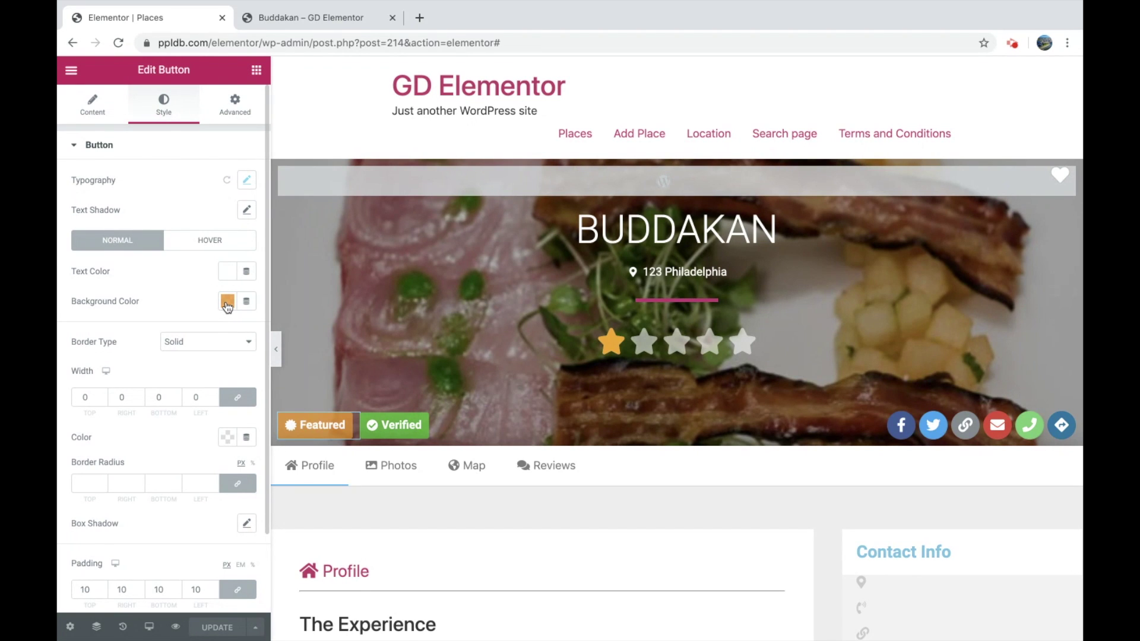
# Replace the Featured button's CSS Classes tag with a new GD CSS Hide Condition keyed to phone.
pyautogui.click(236, 105)
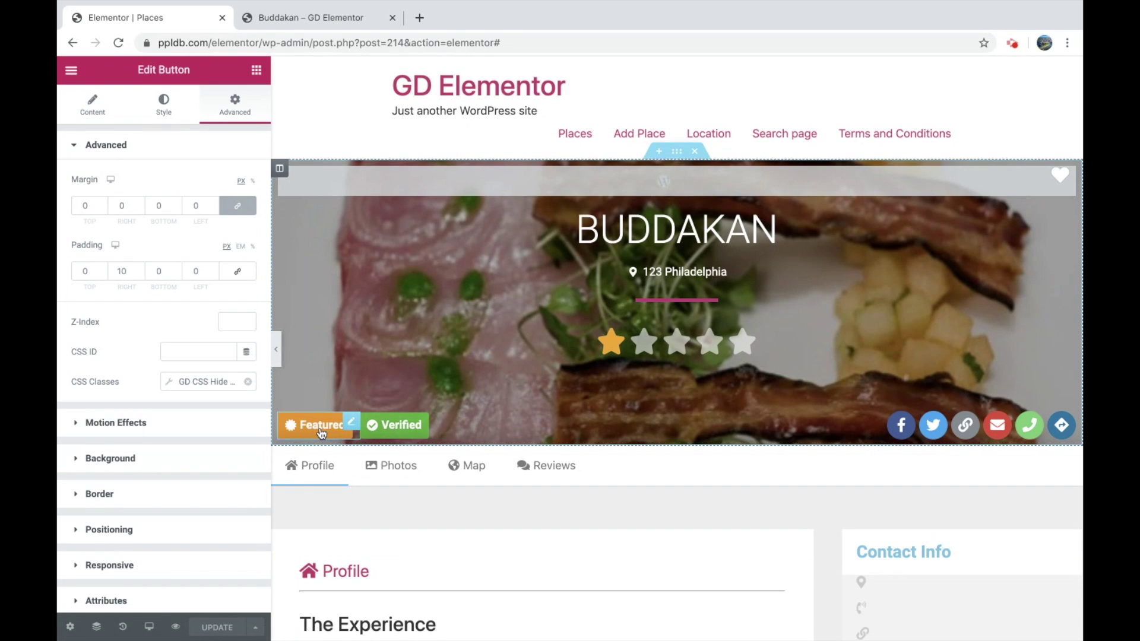
pyautogui.click(196, 383)
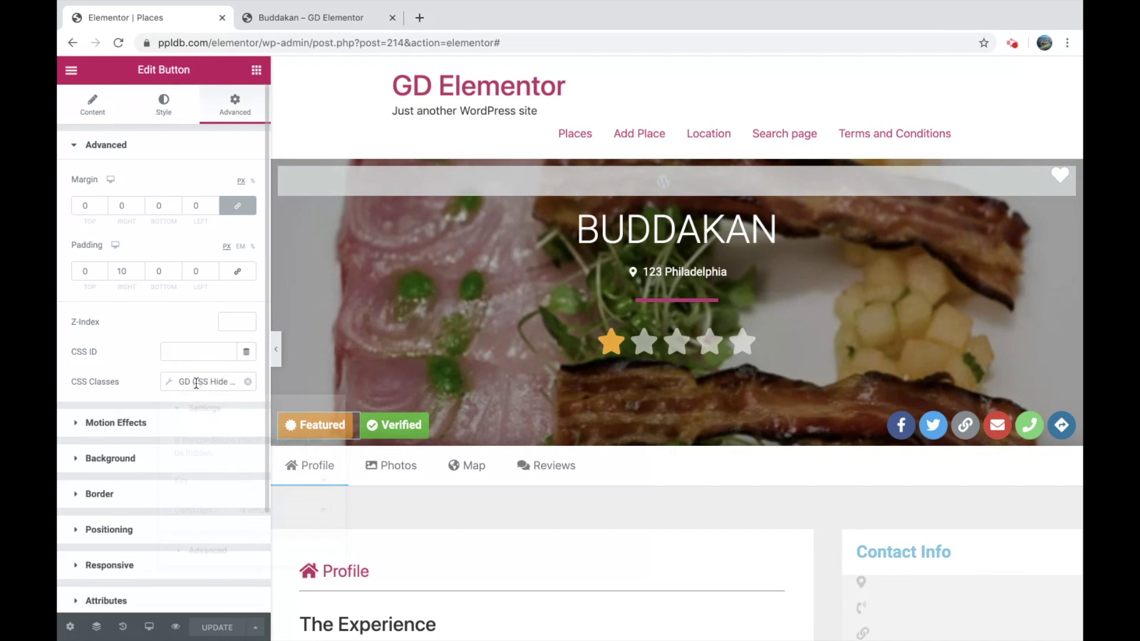
pyautogui.click(248, 381)
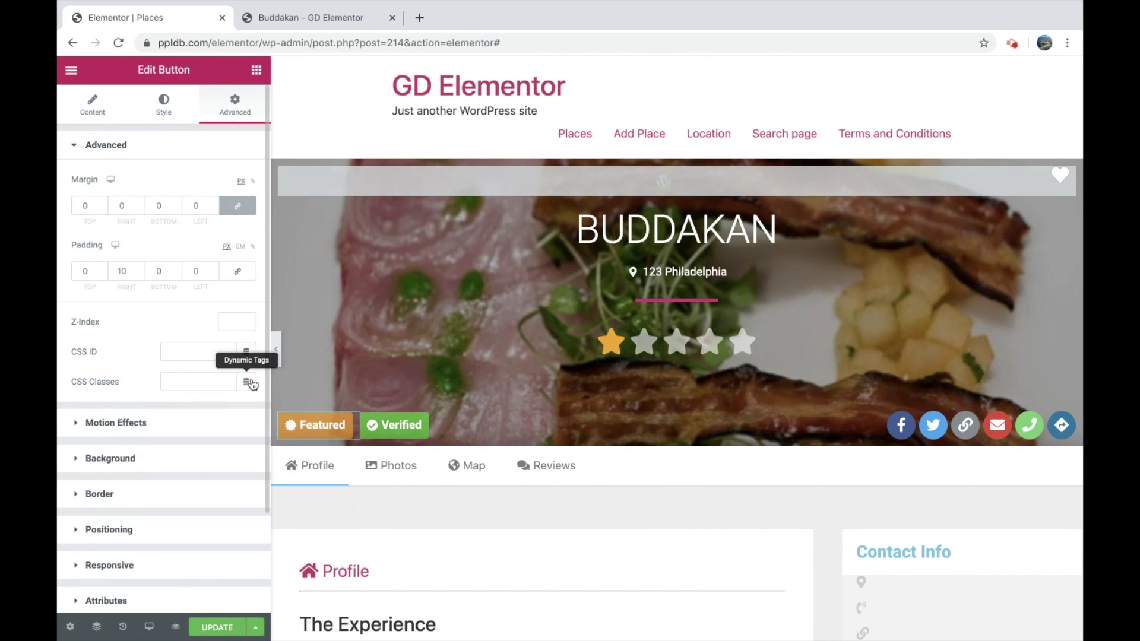
pyautogui.click(248, 383)
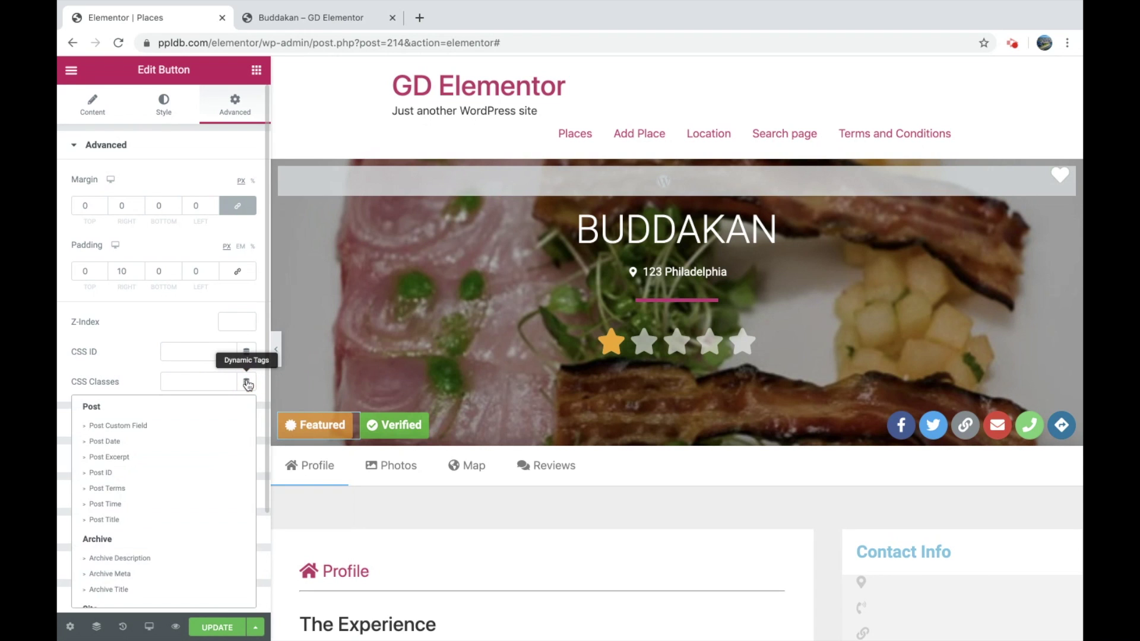
pyautogui.scroll(-1, 173, 457)
pyautogui.scroll(-8, 171, 462)
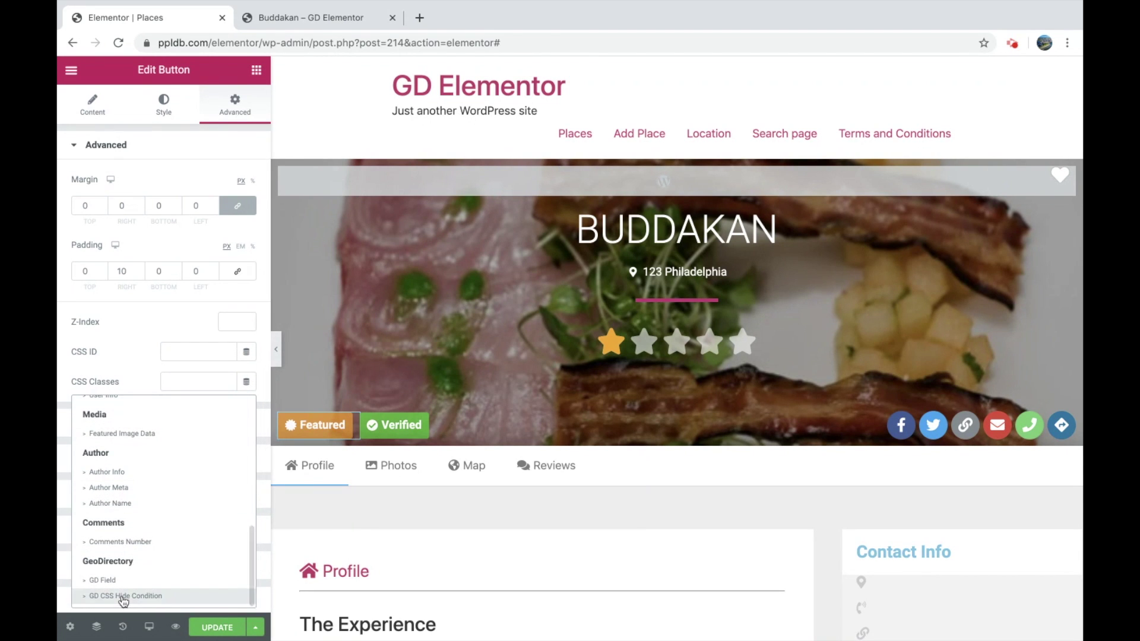
pyautogui.click(134, 597)
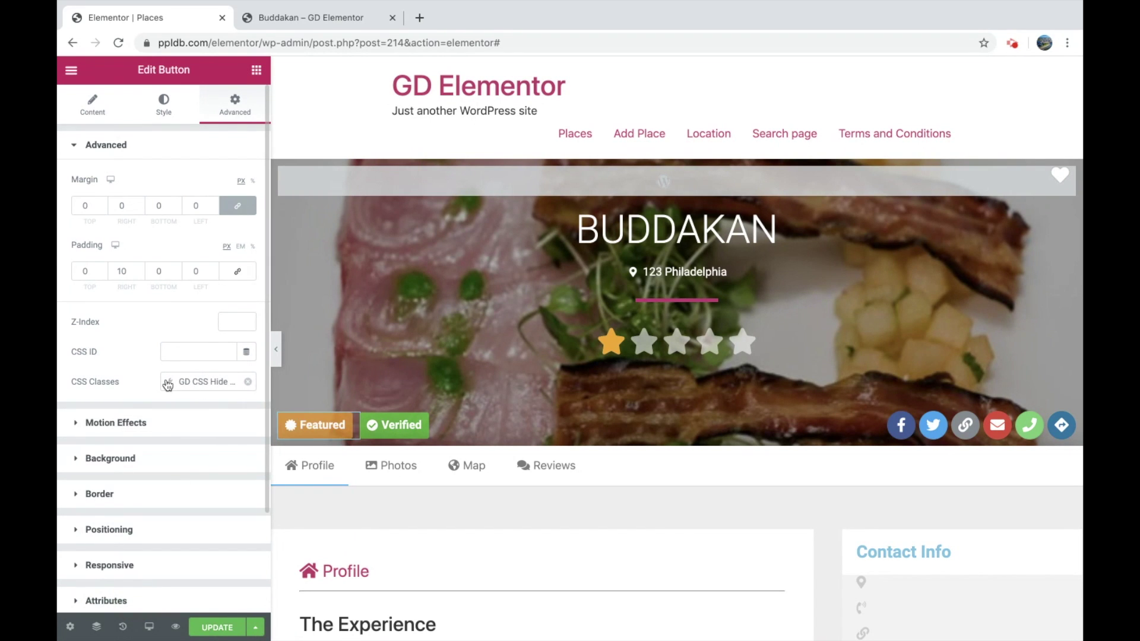
pyautogui.click(196, 382)
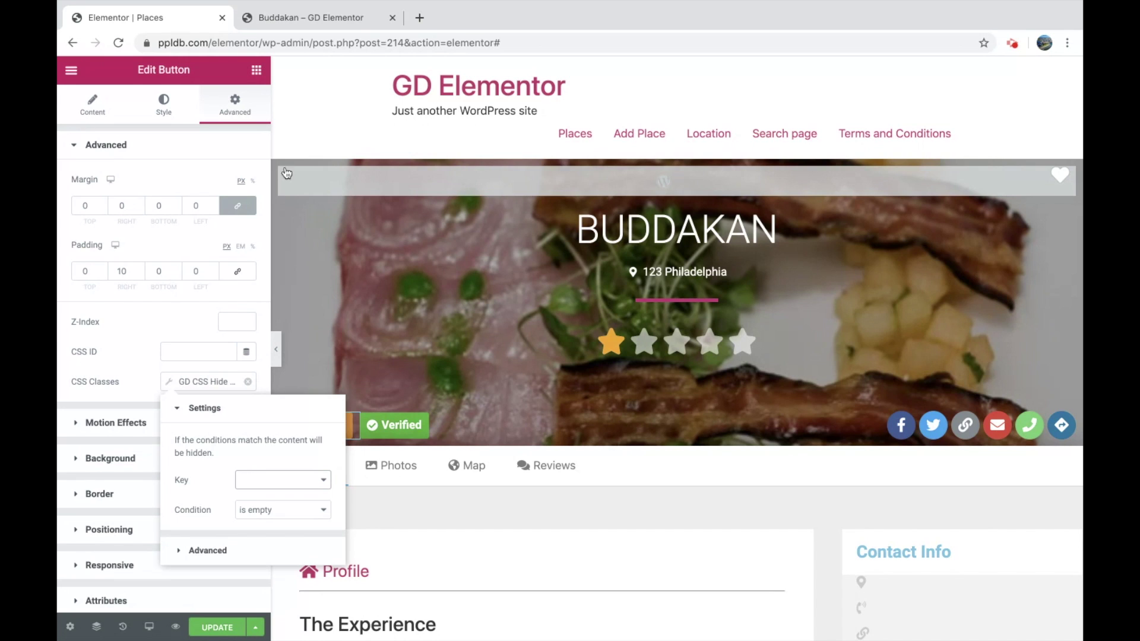
pyautogui.click(280, 209)
# Set the hide condition to 'is empty' and close the condition settings.
pyautogui.click(254, 513)
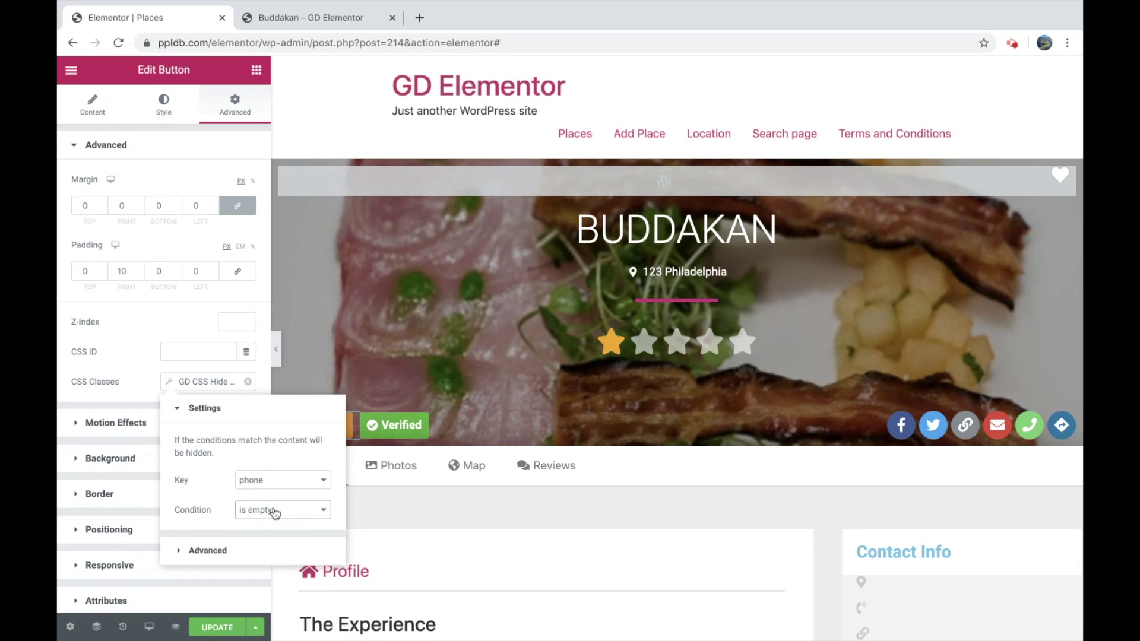
pyautogui.click(276, 527)
pyautogui.click(272, 503)
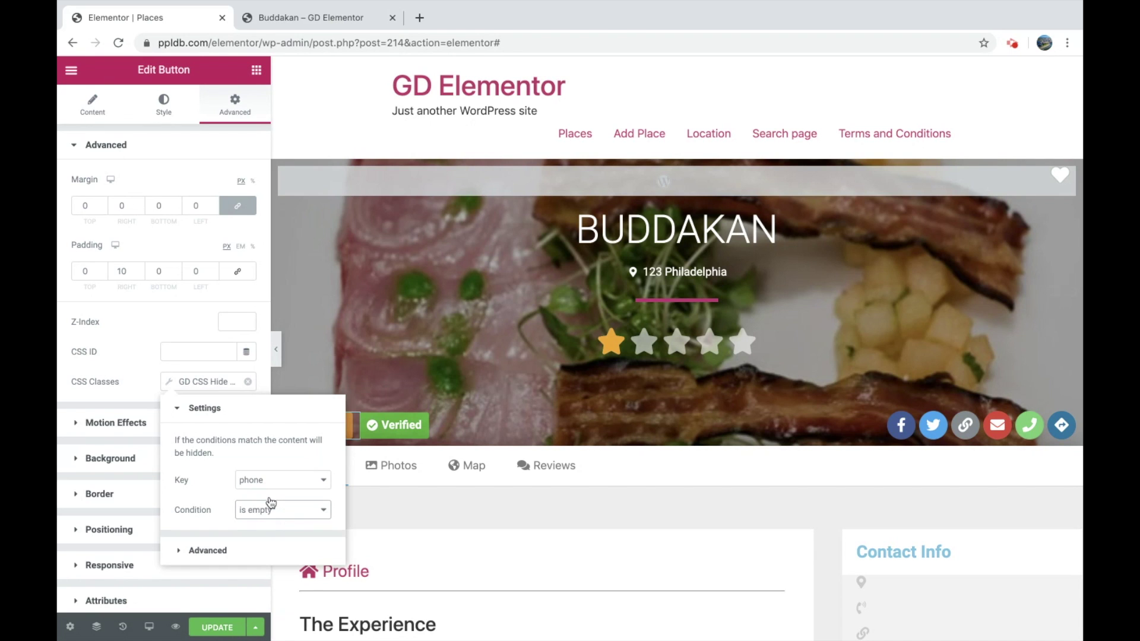
pyautogui.click(126, 383)
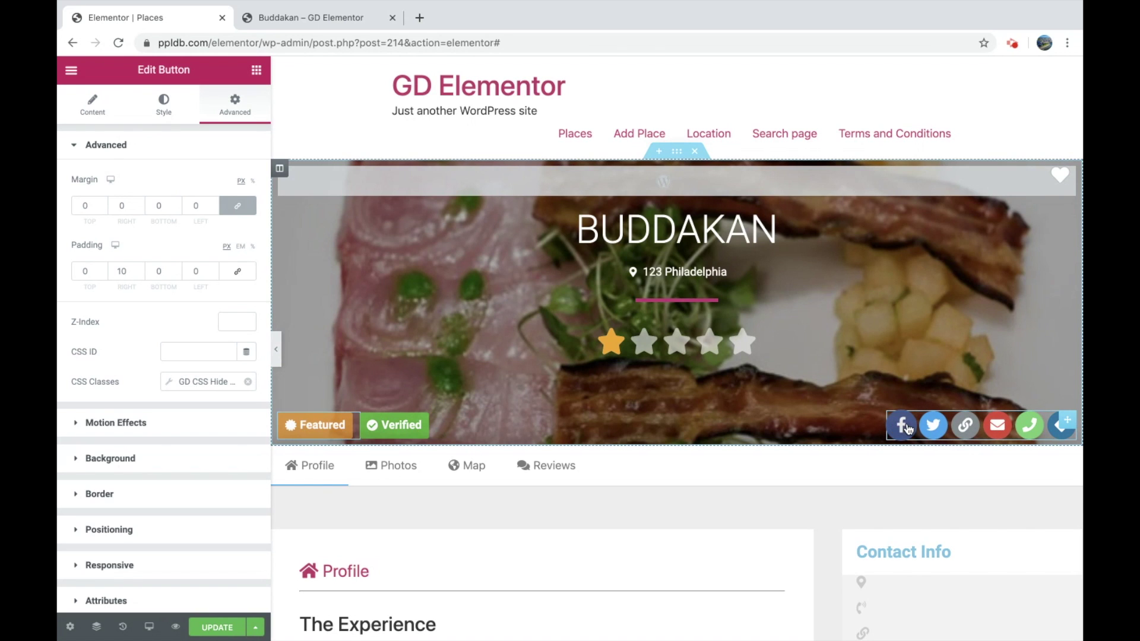
pyautogui.click(1073, 421)
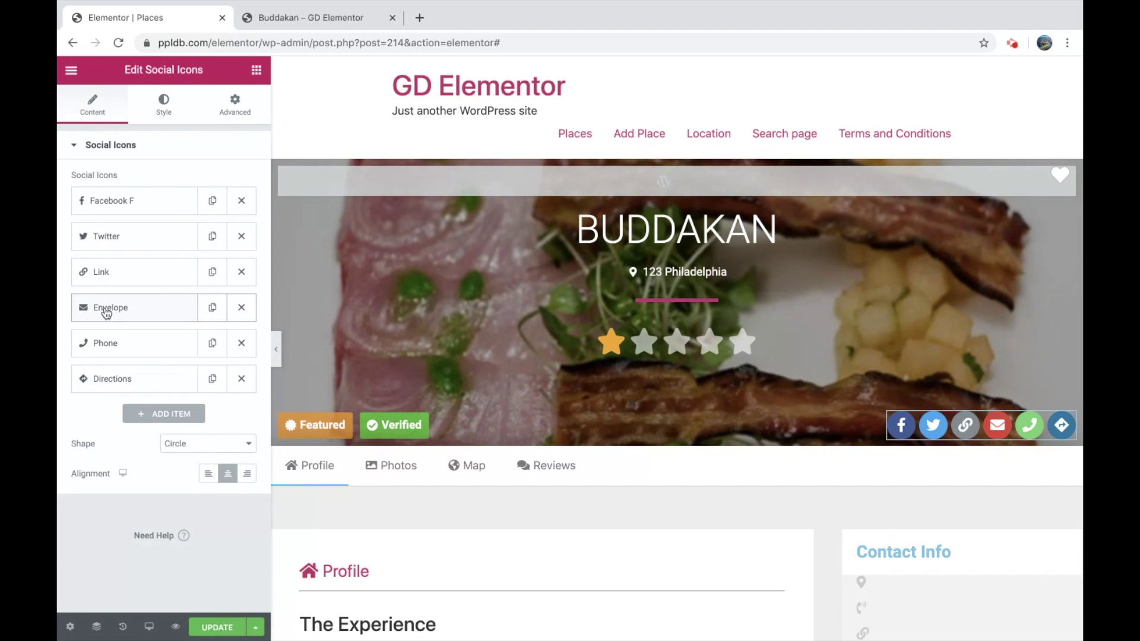
# Expand the Directions social icon, linked to GD URL Field map_directions_url with custom colors.
pyautogui.click(107, 378)
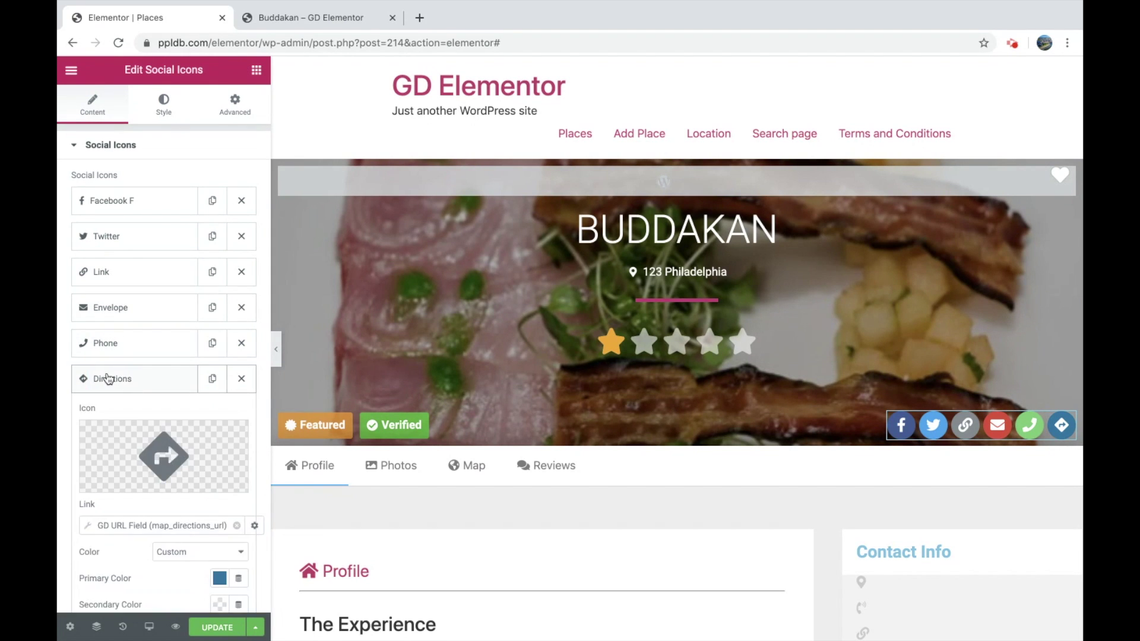
pyautogui.scroll(-3, 204, 406)
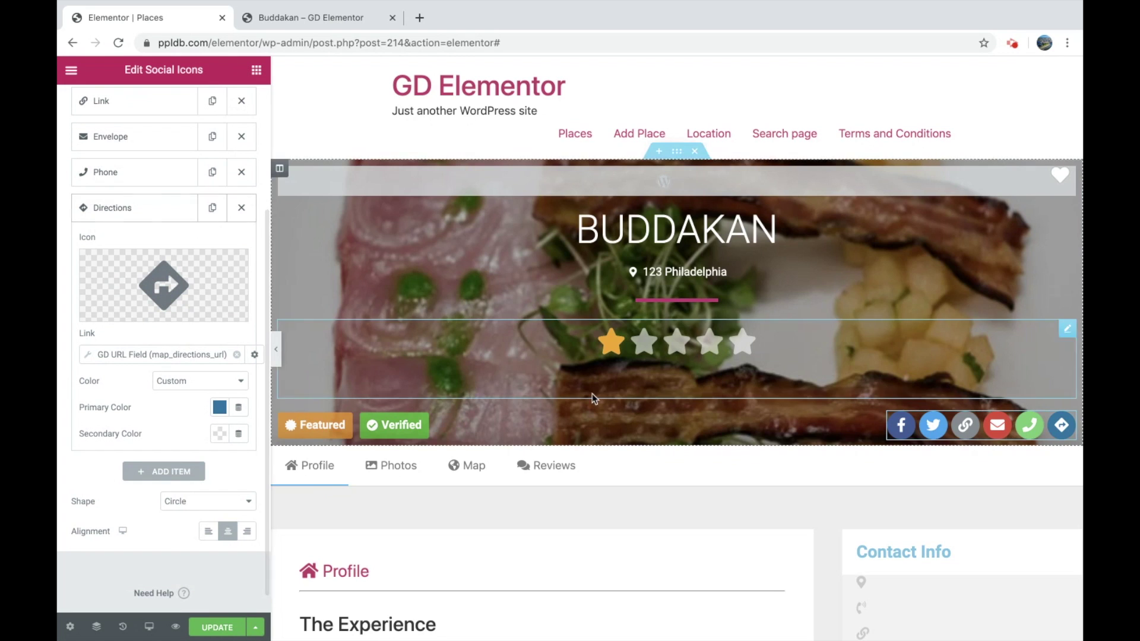
pyautogui.scroll(-4, 594, 399)
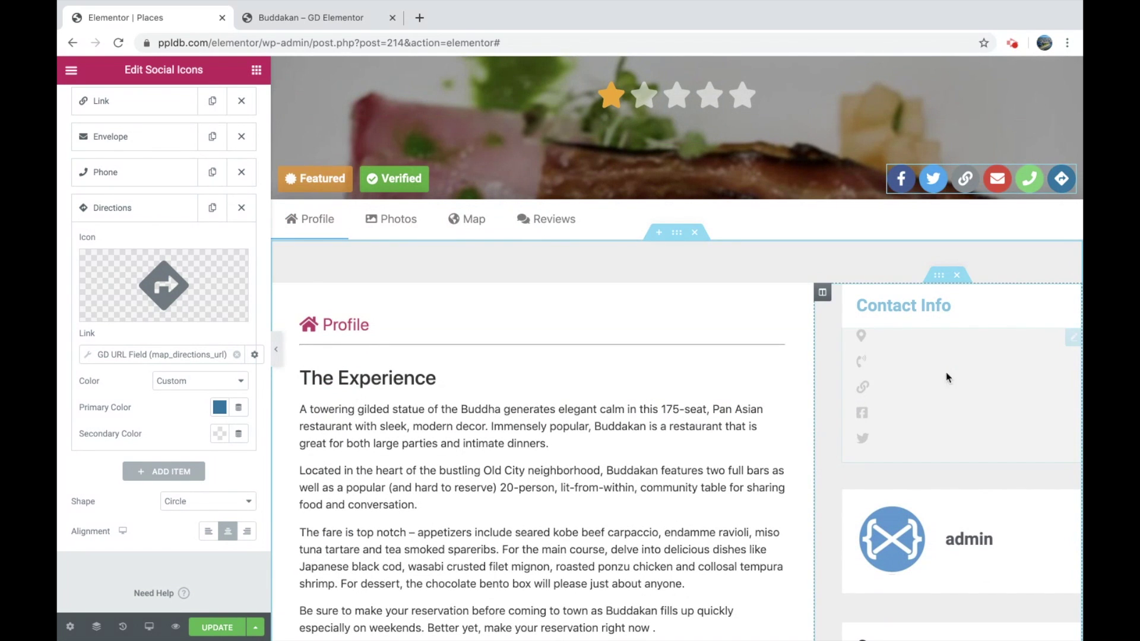
pyautogui.rightClick(952, 378)
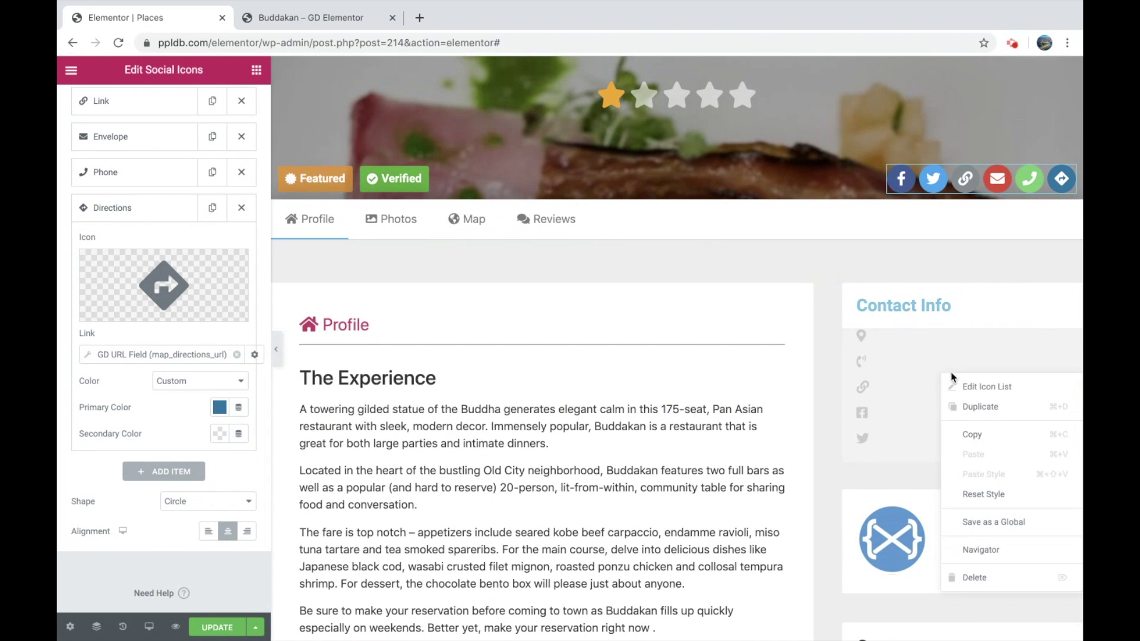
# Duplicate the Contact Info icon list and delete the greyed-out original.
pyautogui.click(967, 408)
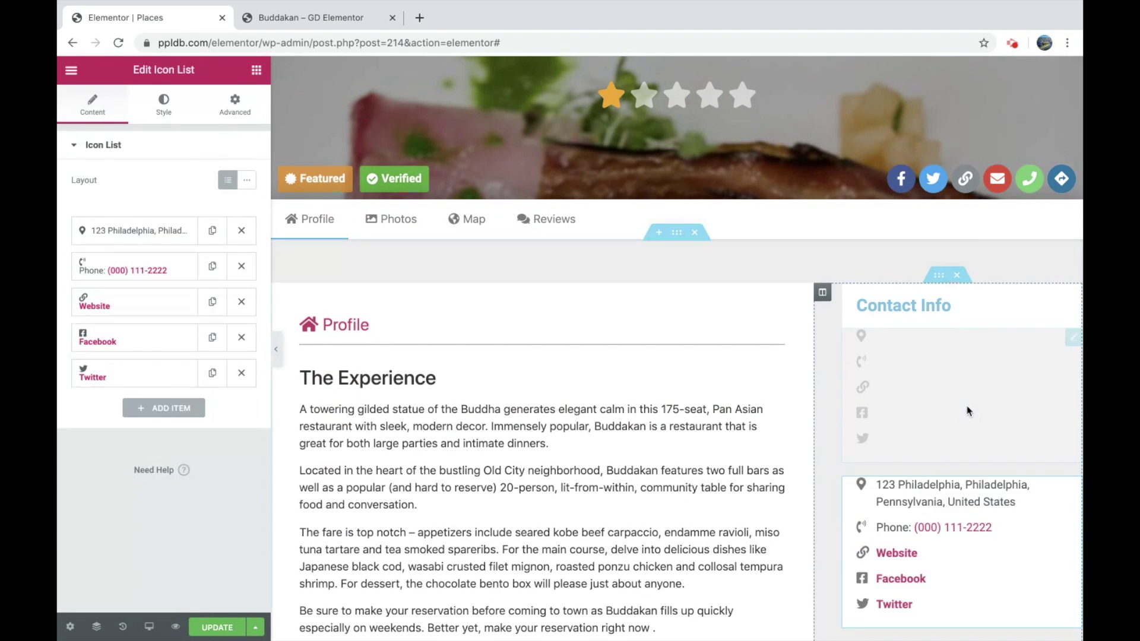
pyautogui.rightClick(1011, 365)
pyautogui.click(988, 564)
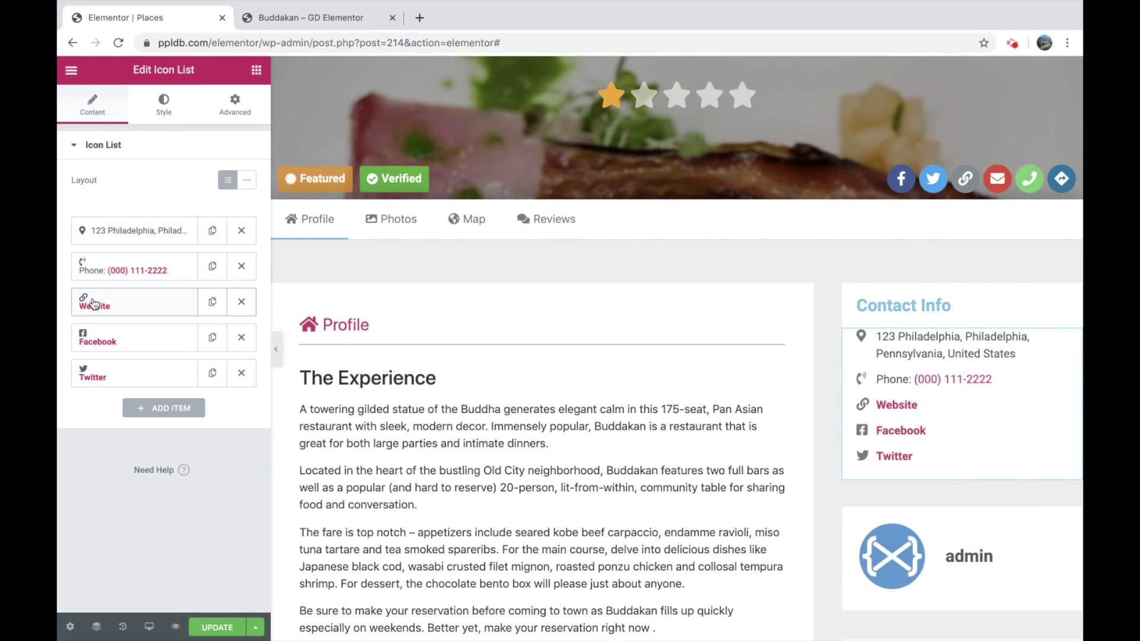
# Review the Facebook item's settings, its text pulled from GD Field (facebook).
pyautogui.click(98, 344)
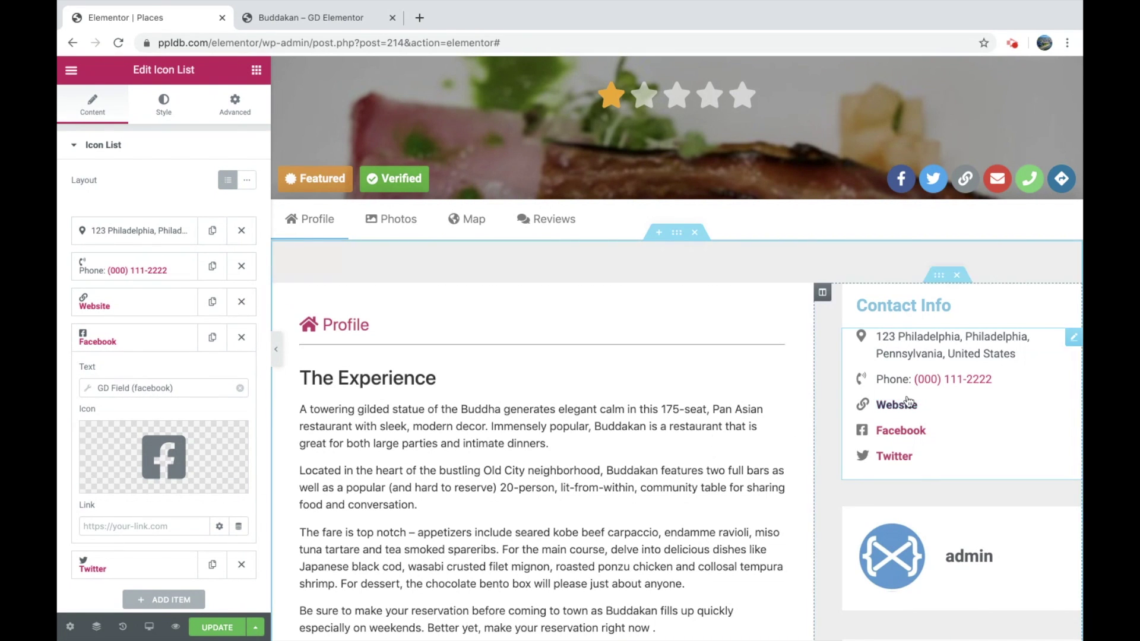
pyautogui.scroll(5, 729, 343)
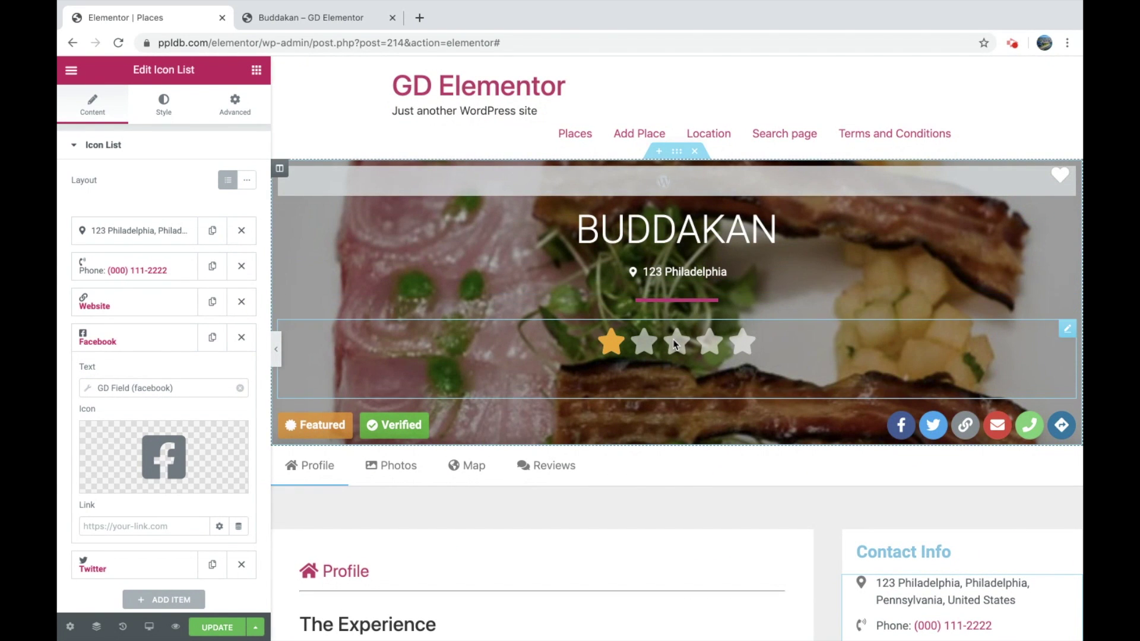
pyautogui.scroll(-2, 676, 345)
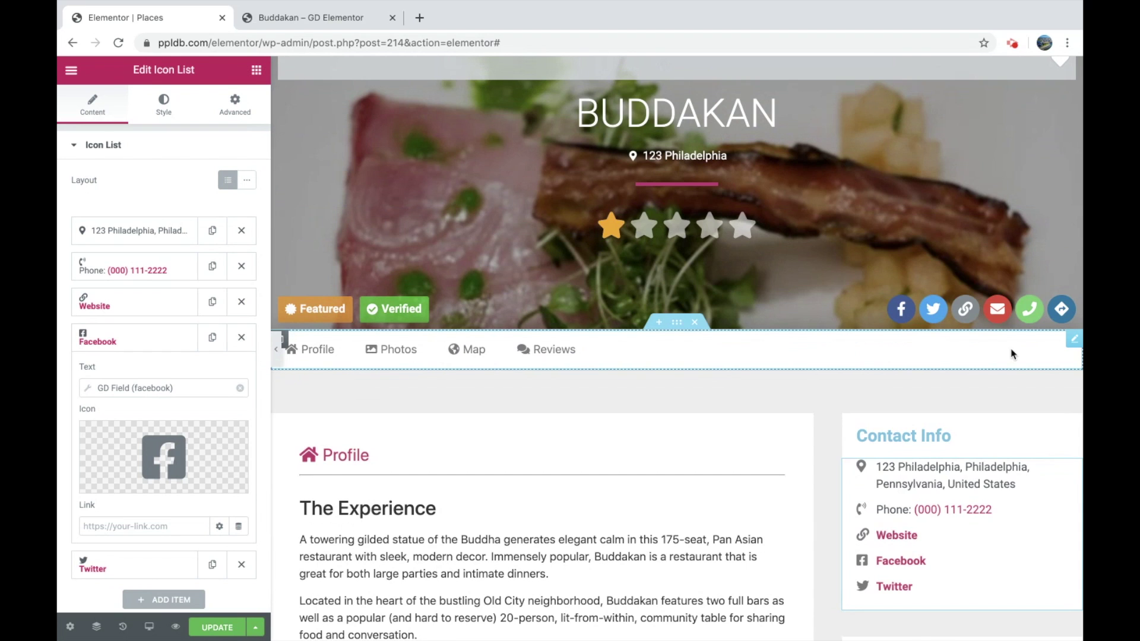
pyautogui.scroll(-13, 593, 402)
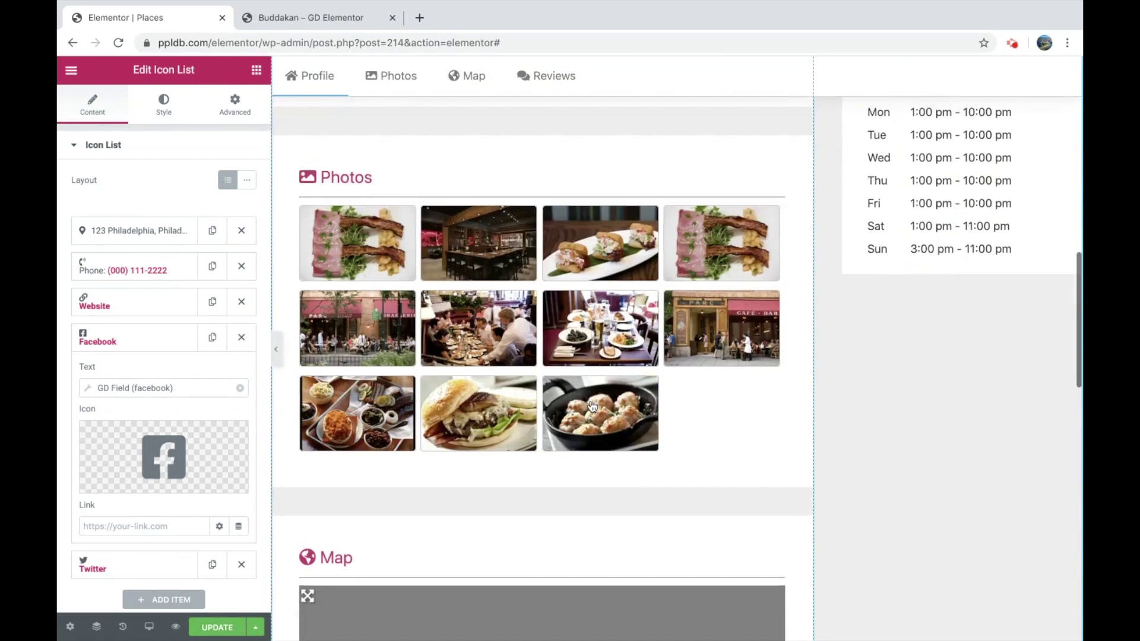
pyautogui.scroll(-8, 593, 405)
pyautogui.scroll(12, 593, 406)
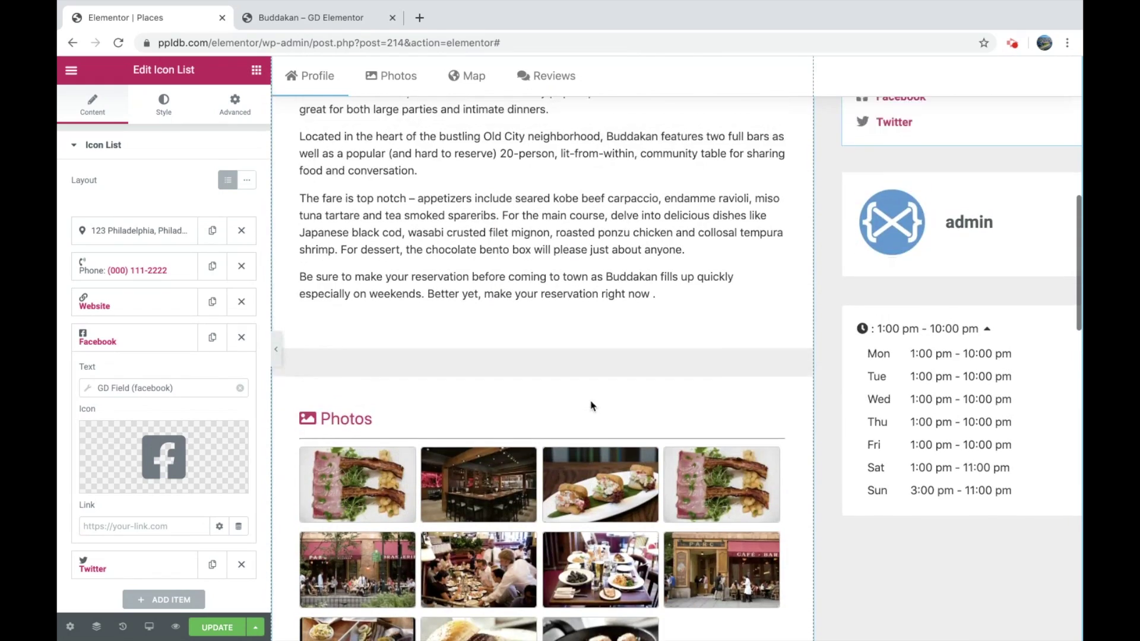
pyautogui.scroll(10, 592, 406)
pyautogui.scroll(-2, 593, 406)
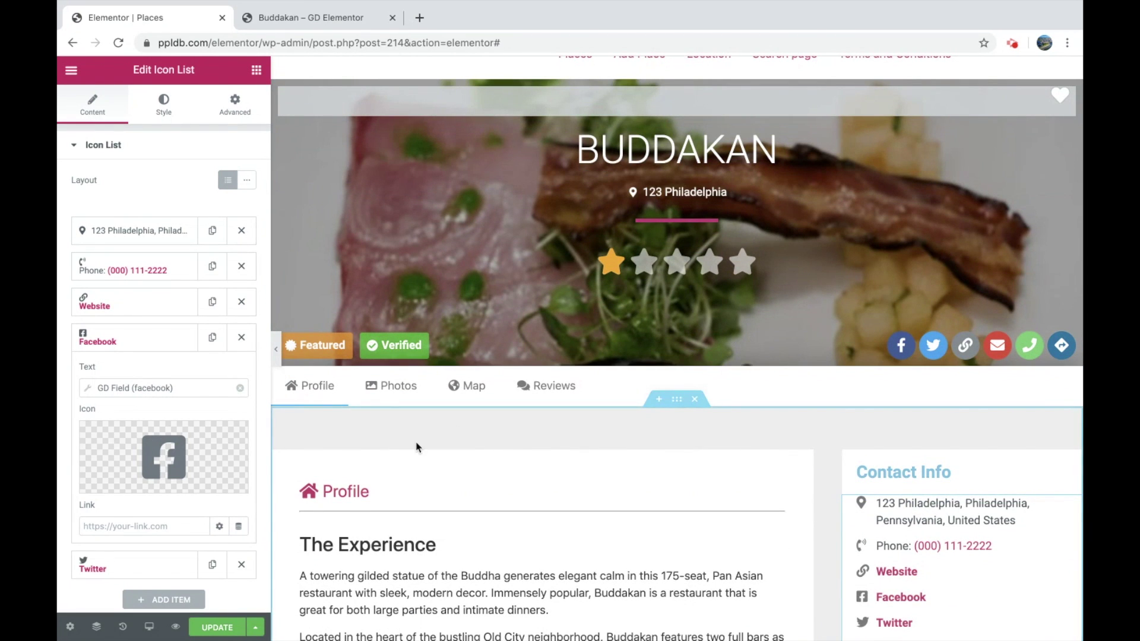
# Look over the live Buddakan place page on the site.
pyautogui.click(322, 23)
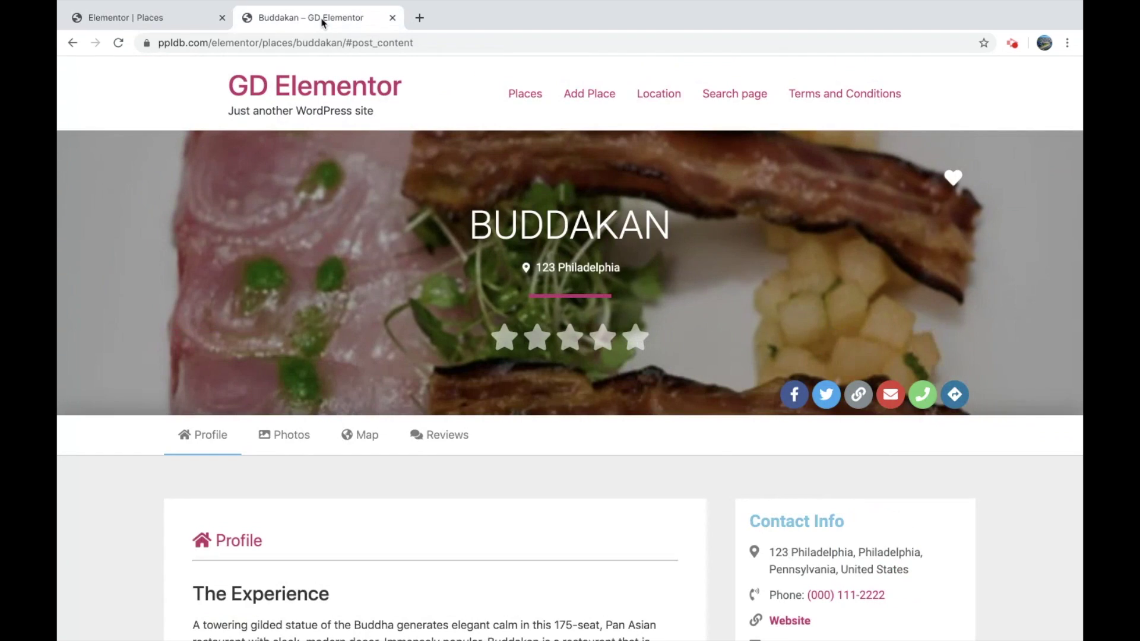
pyautogui.scroll(-10, 319, 250)
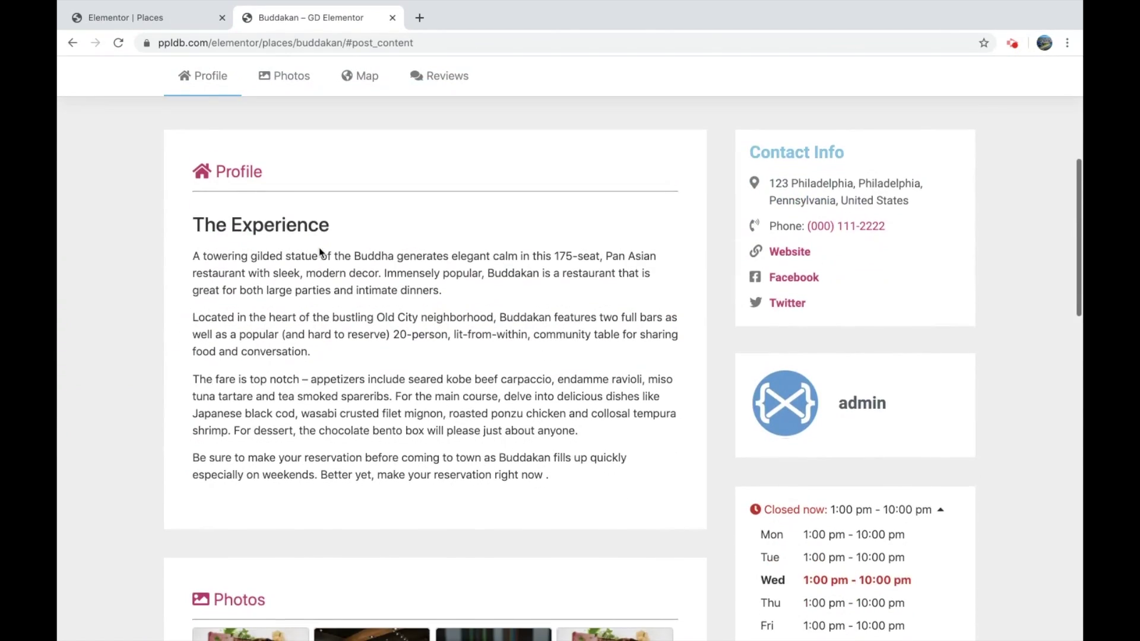
pyautogui.scroll(12, 319, 250)
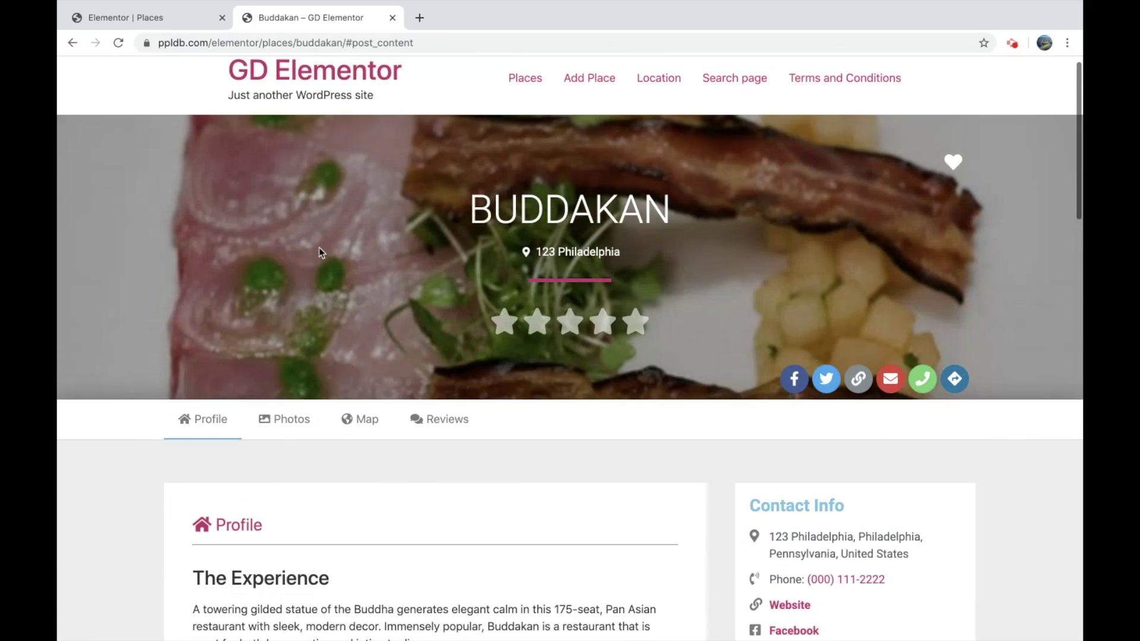
pyautogui.click(186, 24)
pyautogui.click(321, 19)
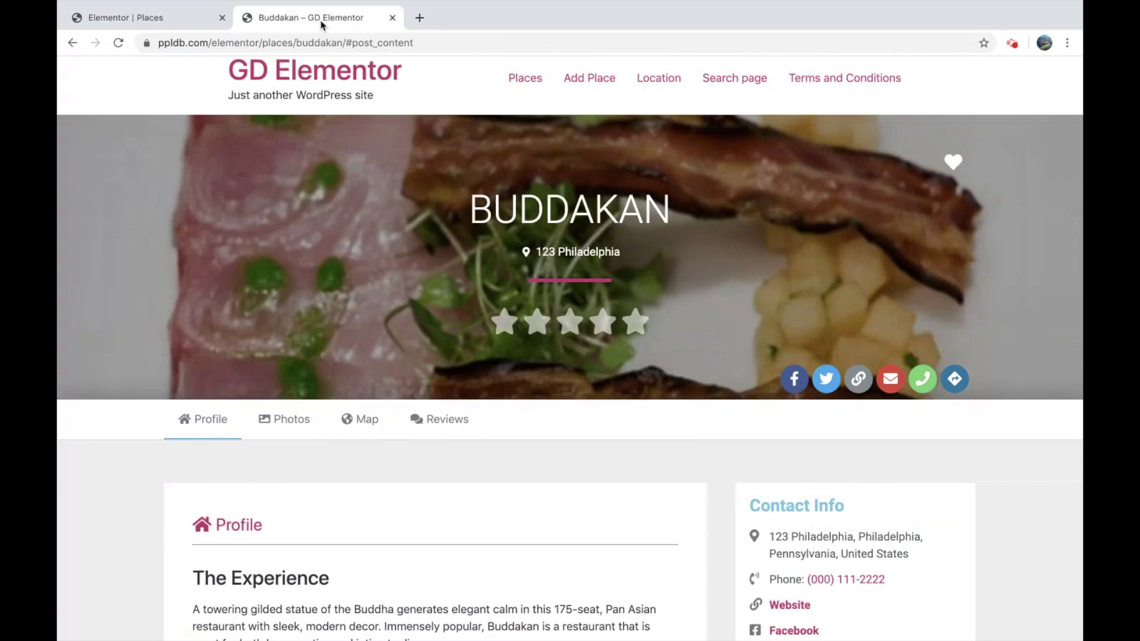
# Open the All Places in Philadelphia listing from the site menu and scroll through it.
pyautogui.click(524, 82)
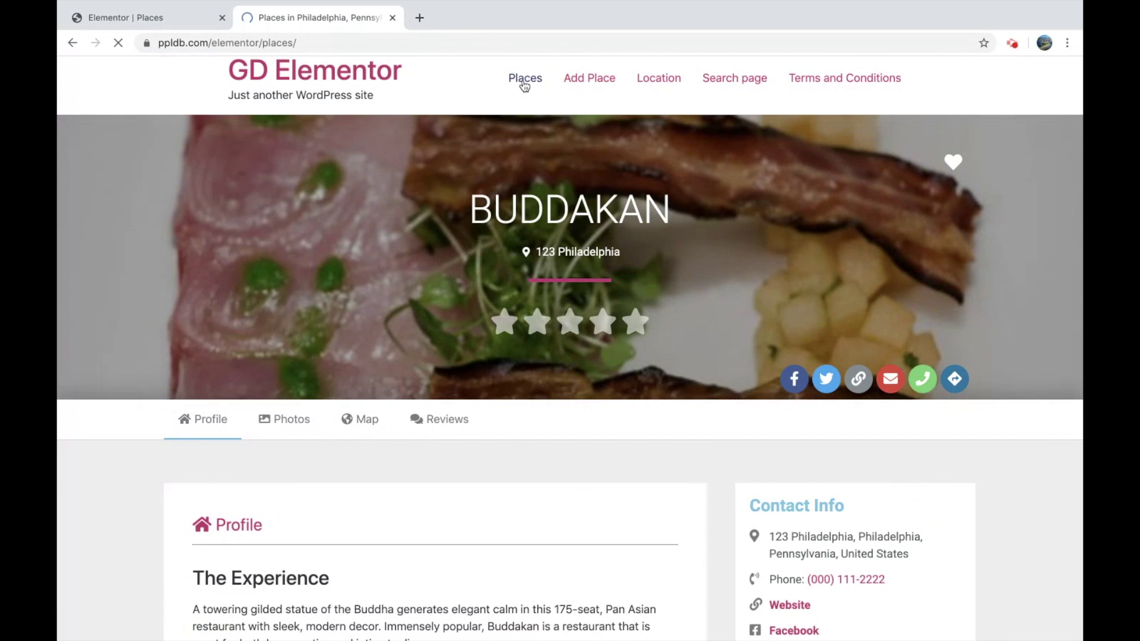
pyautogui.scroll(-1, 373, 218)
pyautogui.scroll(-20, 373, 217)
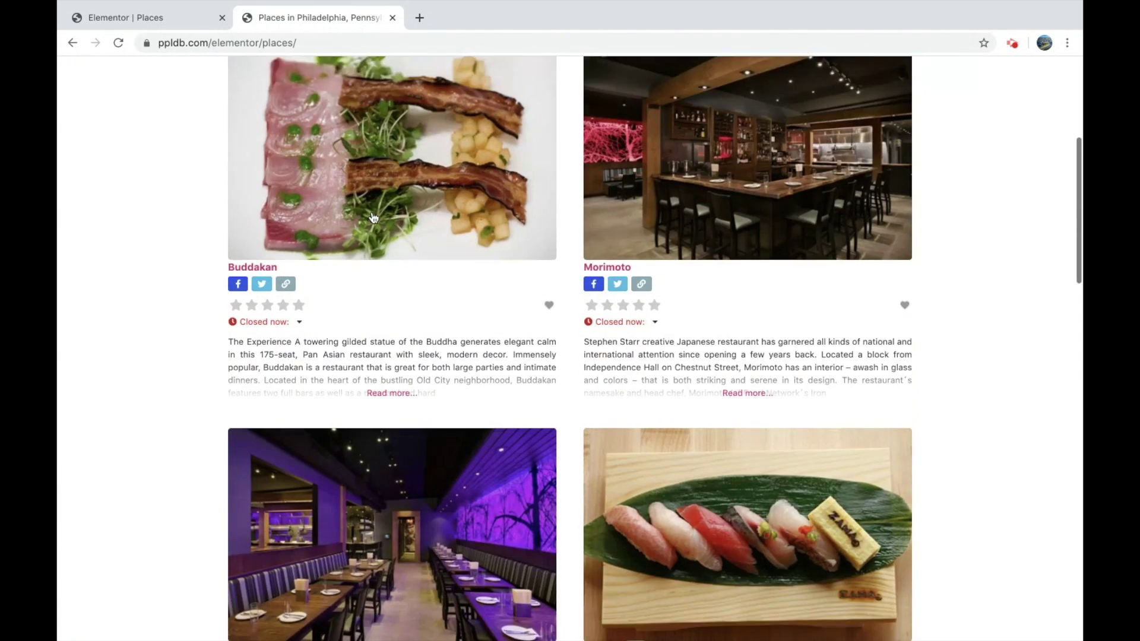
pyautogui.scroll(20, 373, 218)
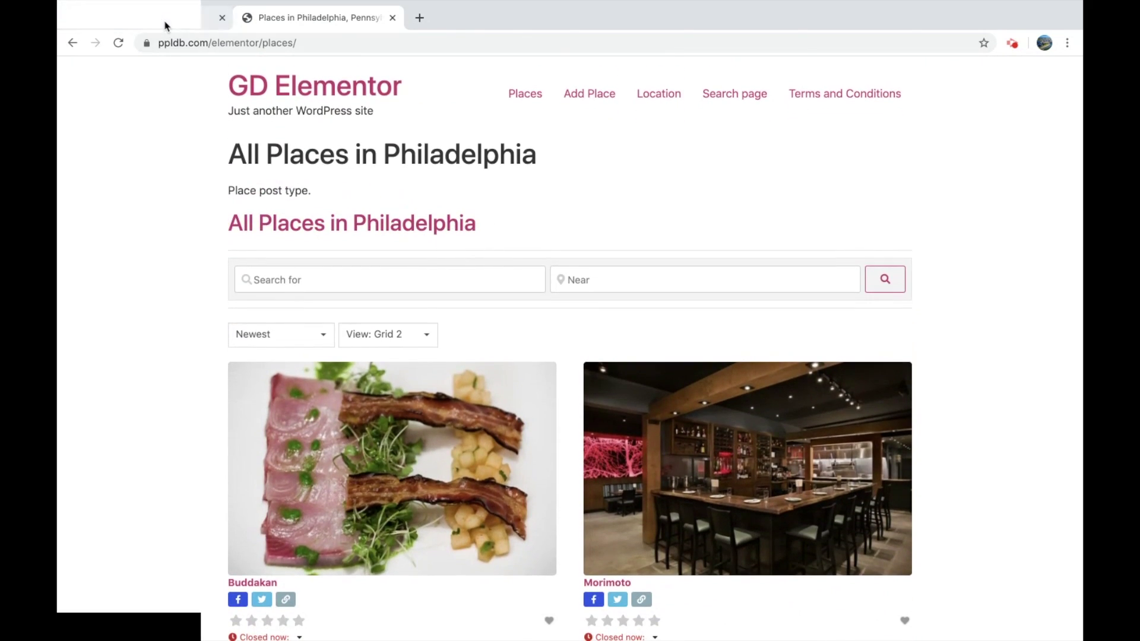
pyautogui.click(165, 22)
# Exit Elementor to the dashboard and add a new template under Theme Builder's GD Archive tab.
pyautogui.click(71, 70)
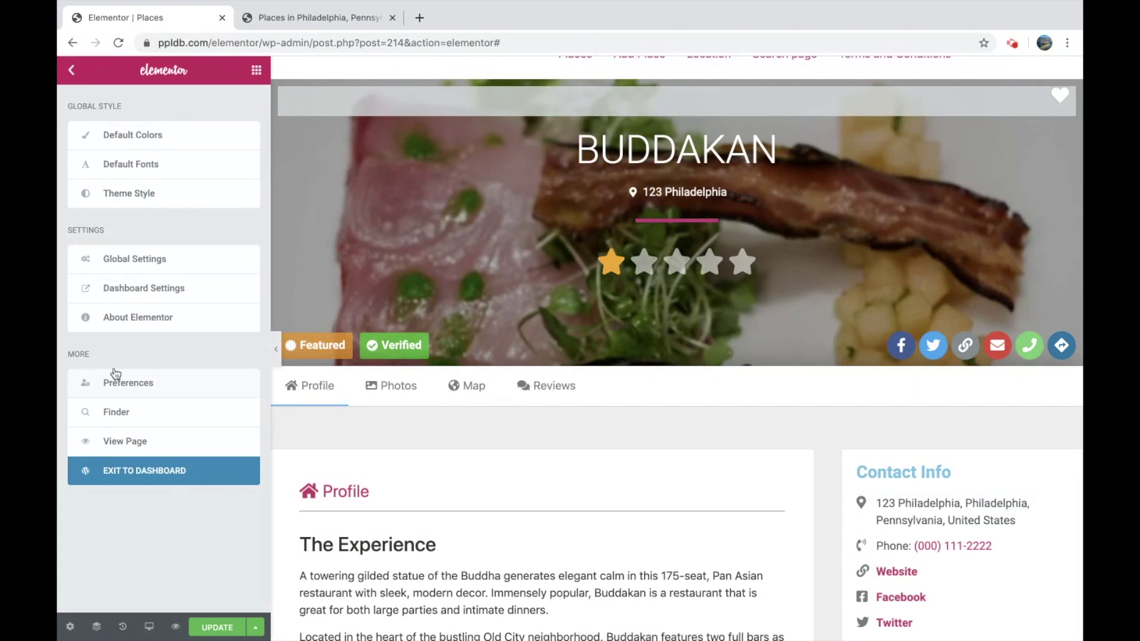
pyautogui.click(136, 476)
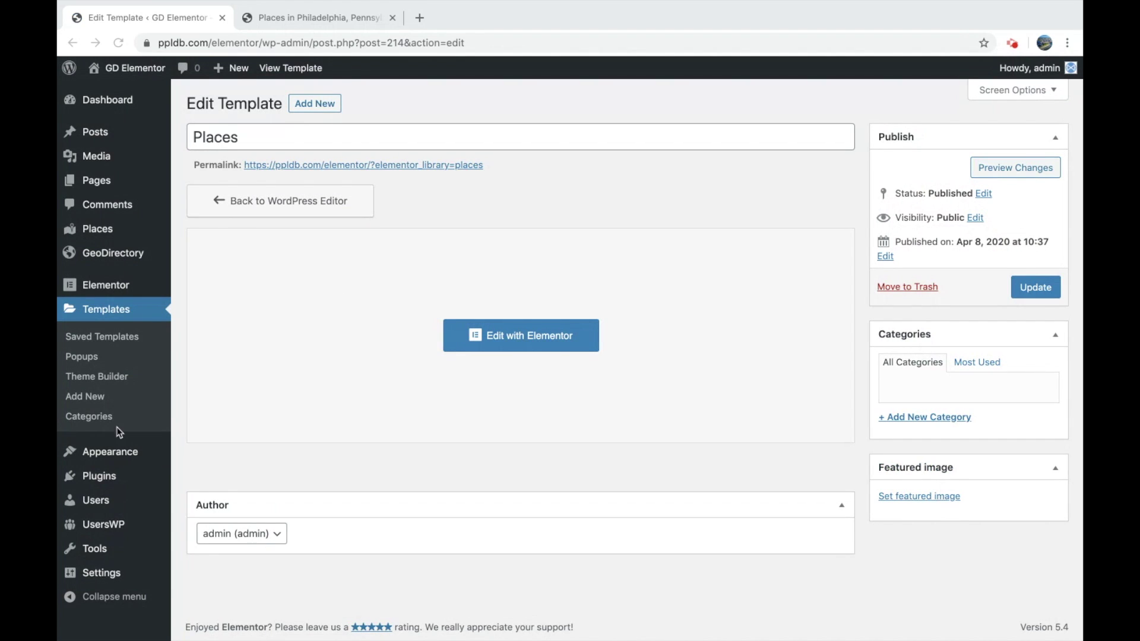
pyautogui.click(88, 378)
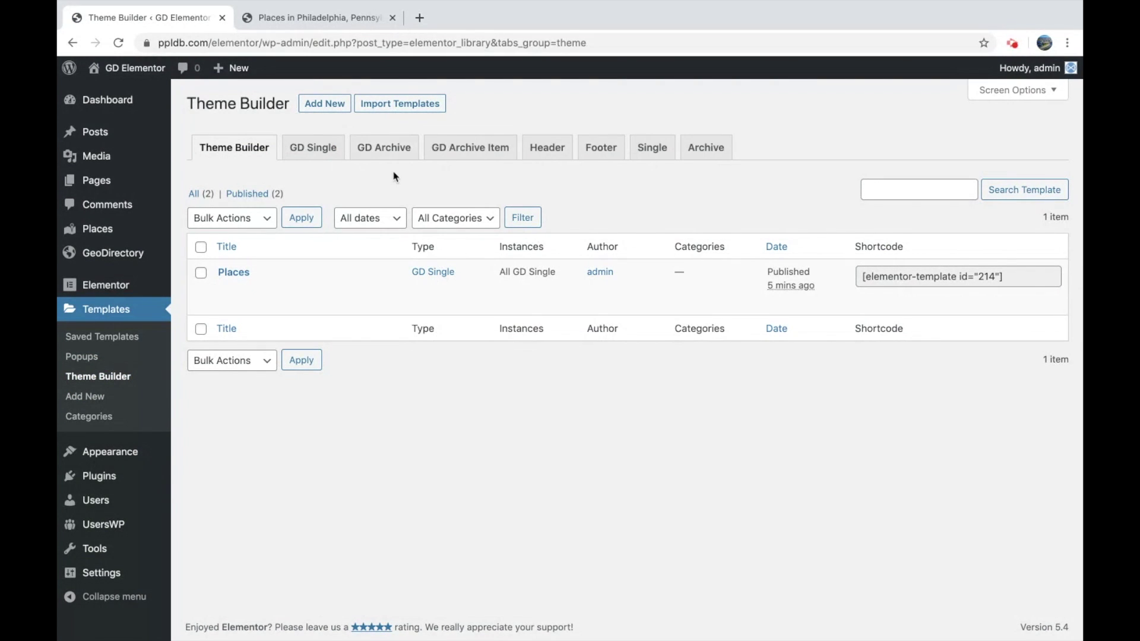
pyautogui.click(383, 149)
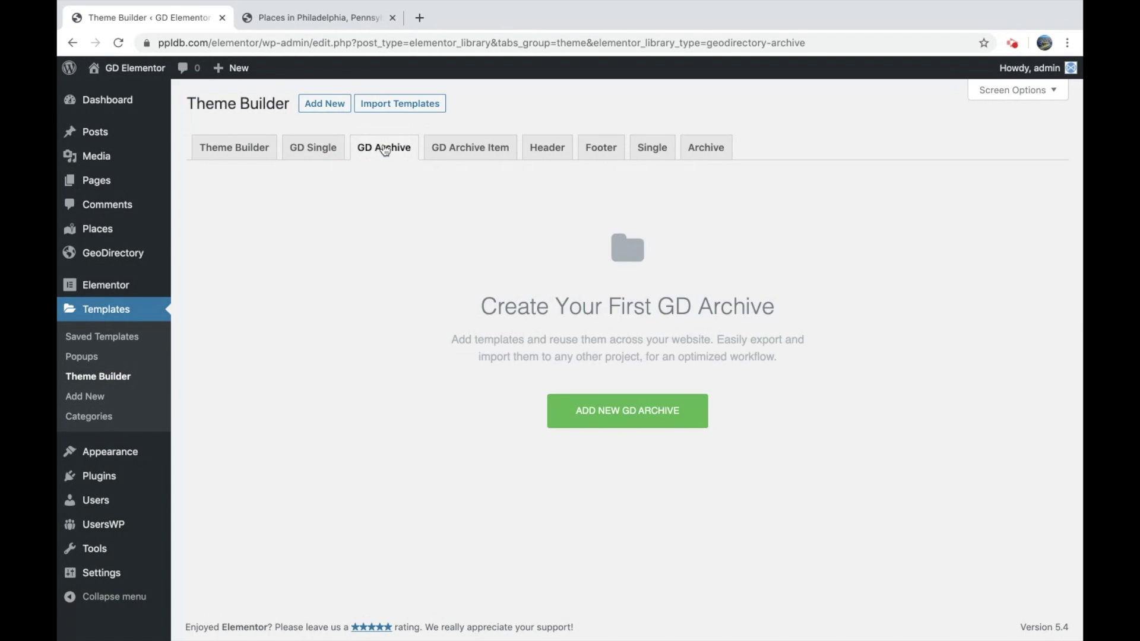
pyautogui.click(614, 406)
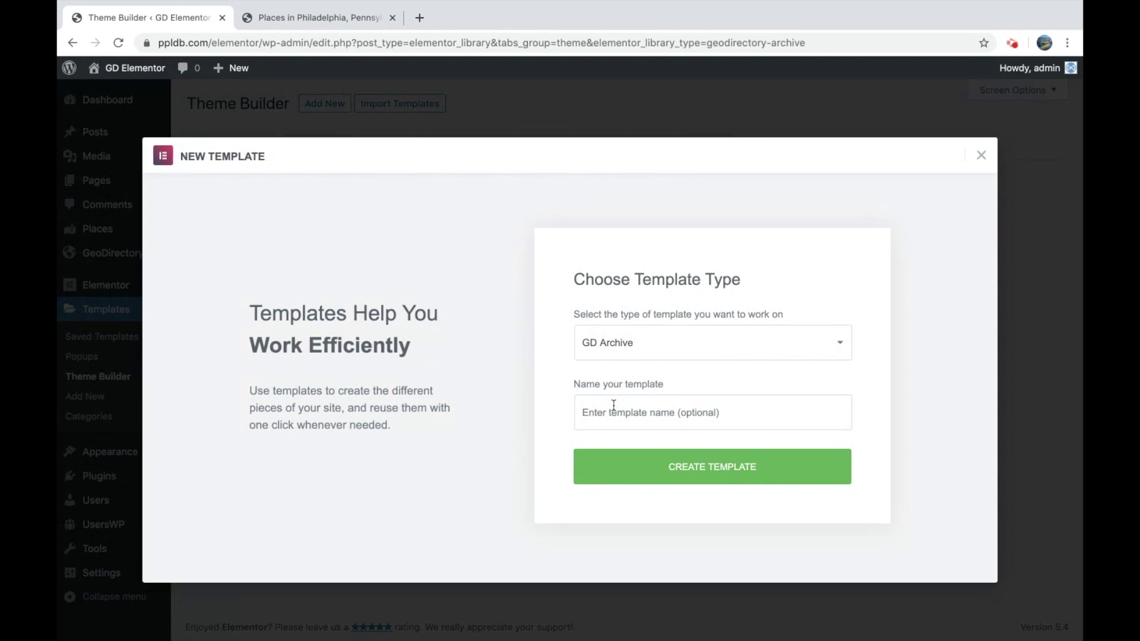
# Name the GD Archive template 'Places', create it, and preview the Directory Archive map block.
pyautogui.click(614, 405)
pyautogui.write('Places')
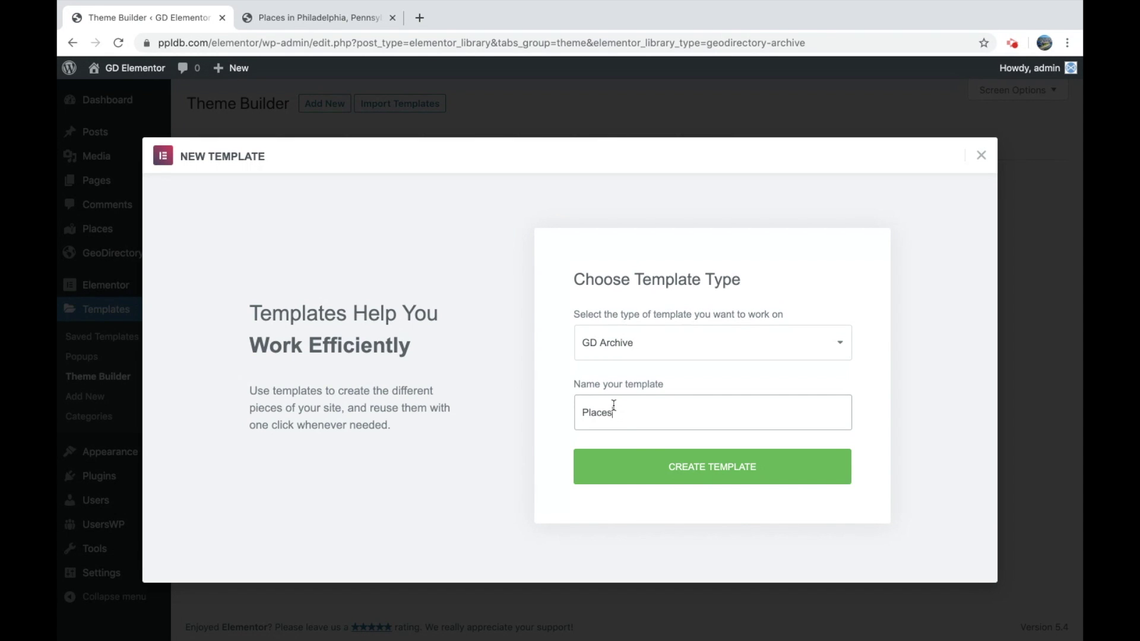
pyautogui.click(647, 463)
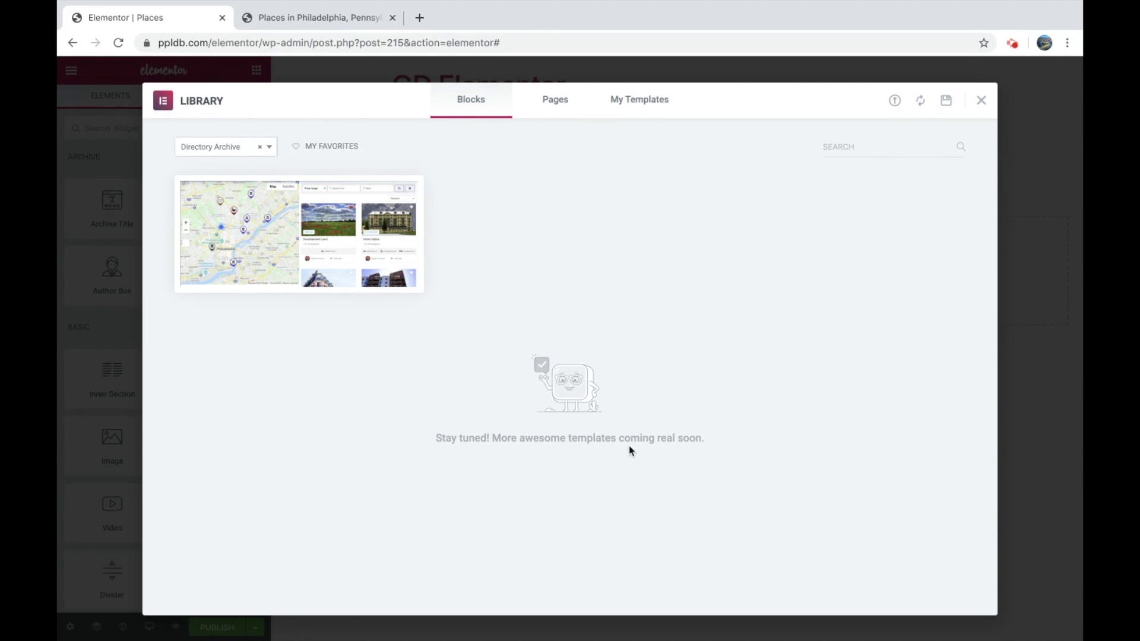
pyautogui.moveTo(388, 280)
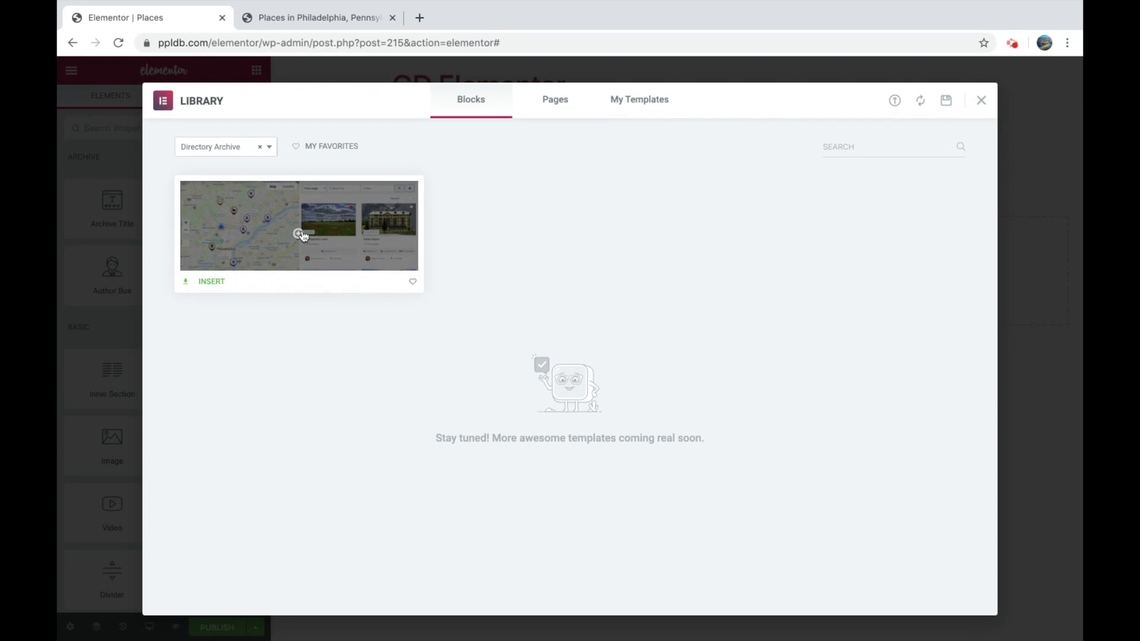
# Insert the map-and-listings Directory Archive block and review the archive posts listing settings.
pyautogui.click(200, 283)
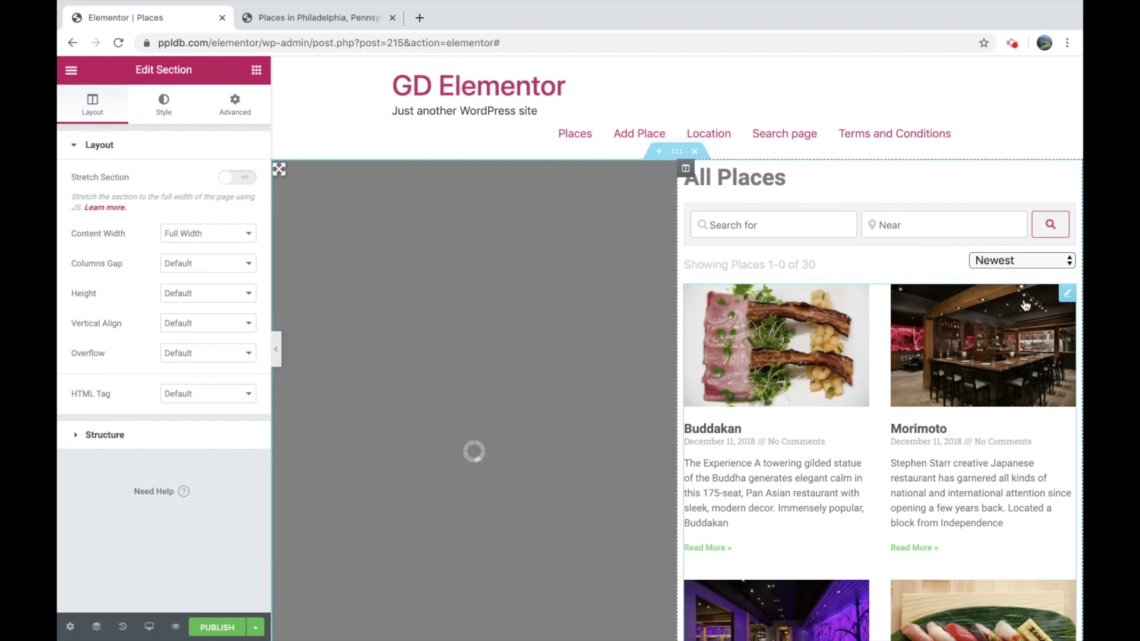
pyautogui.click(1065, 297)
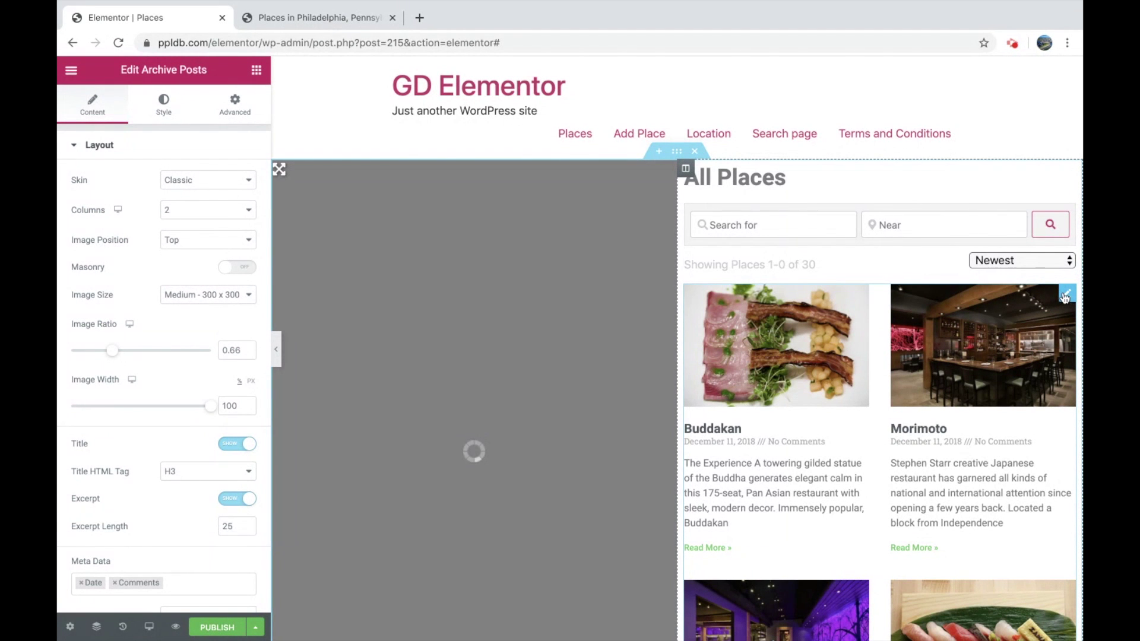
pyautogui.scroll(-1, 951, 387)
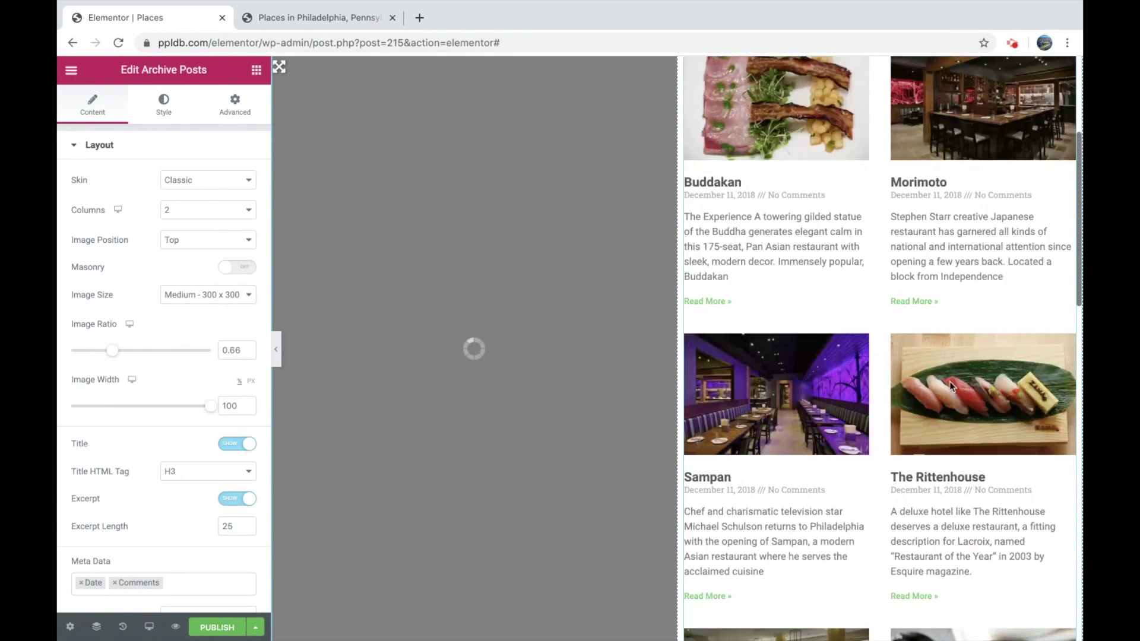
pyautogui.scroll(-10, 949, 381)
pyautogui.scroll(5, 952, 388)
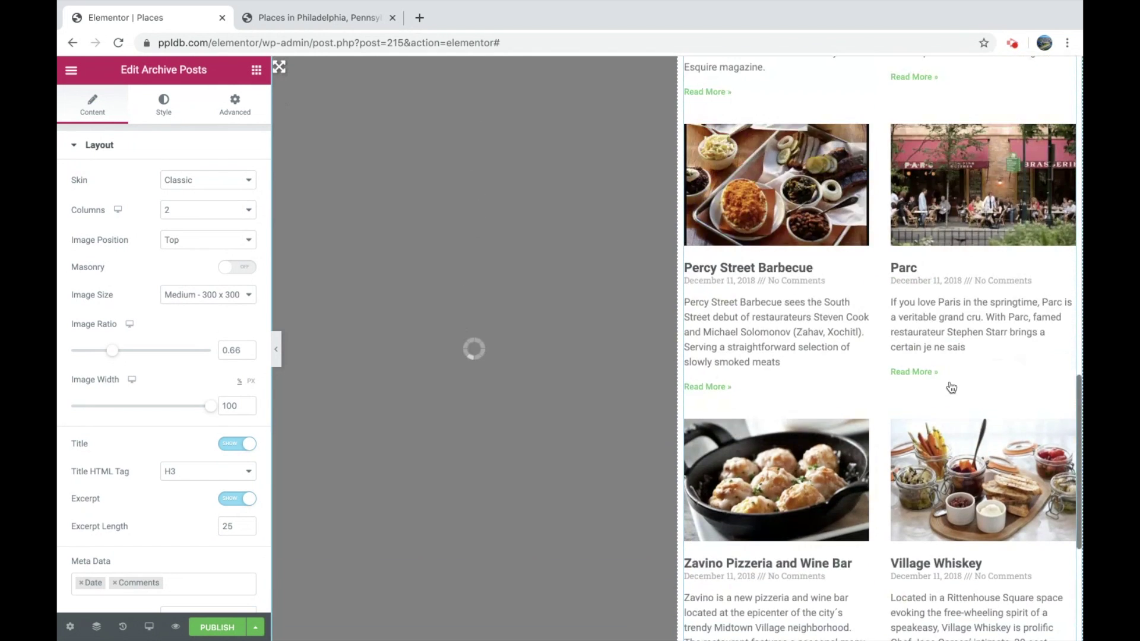
pyautogui.scroll(12, 952, 387)
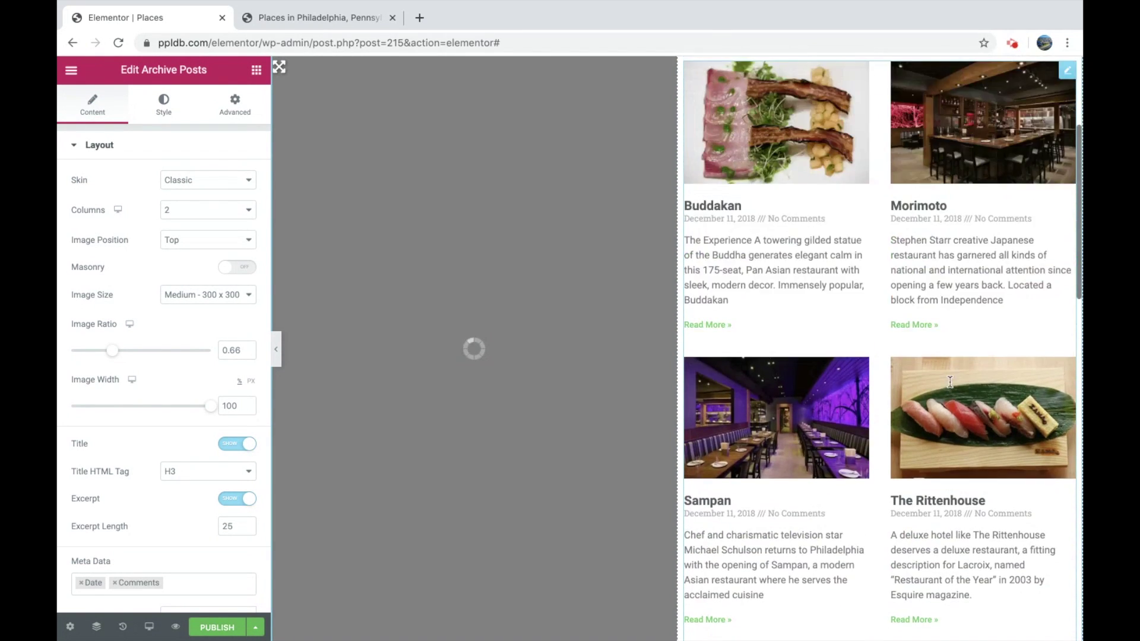
pyautogui.scroll(6, 950, 382)
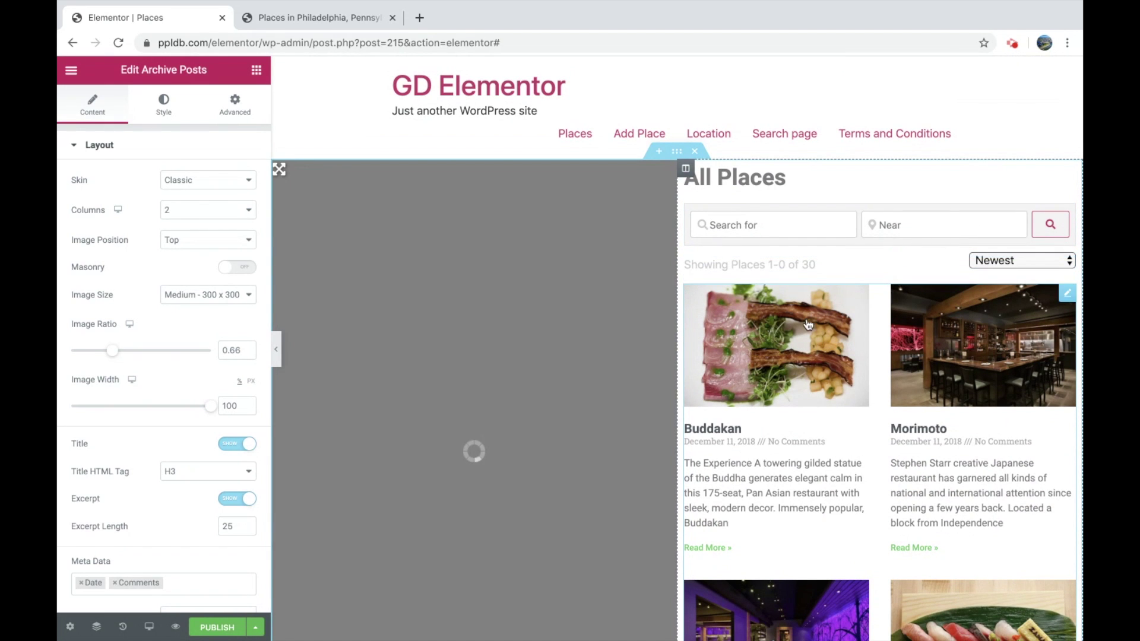
# Publish the template with the display condition Include: All GD Archives.
pyautogui.click(214, 628)
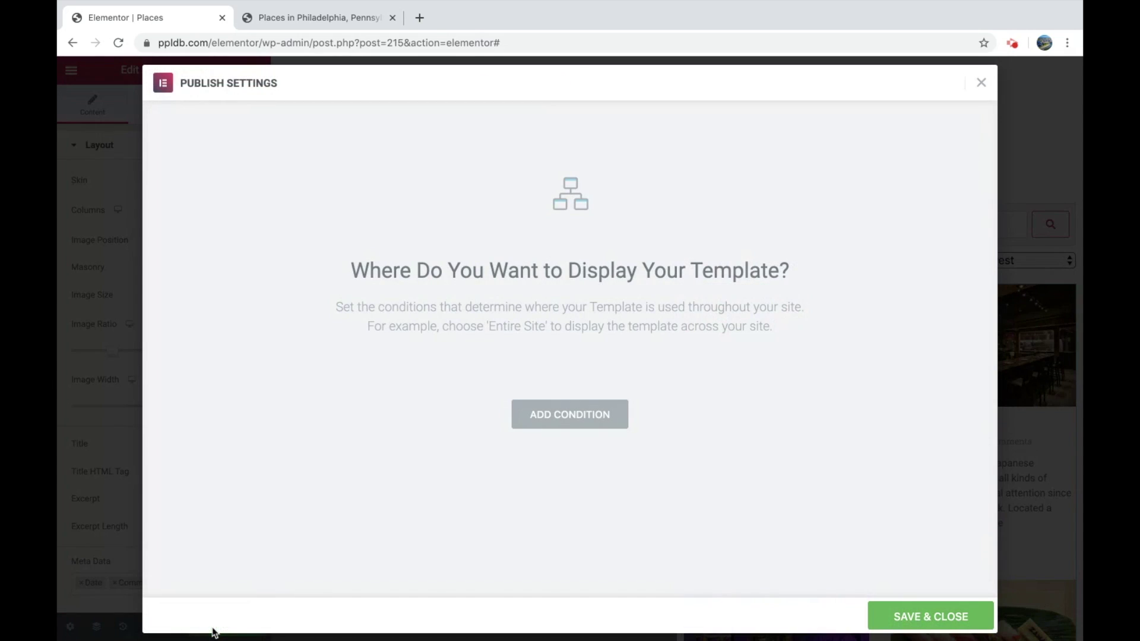
pyautogui.click(593, 414)
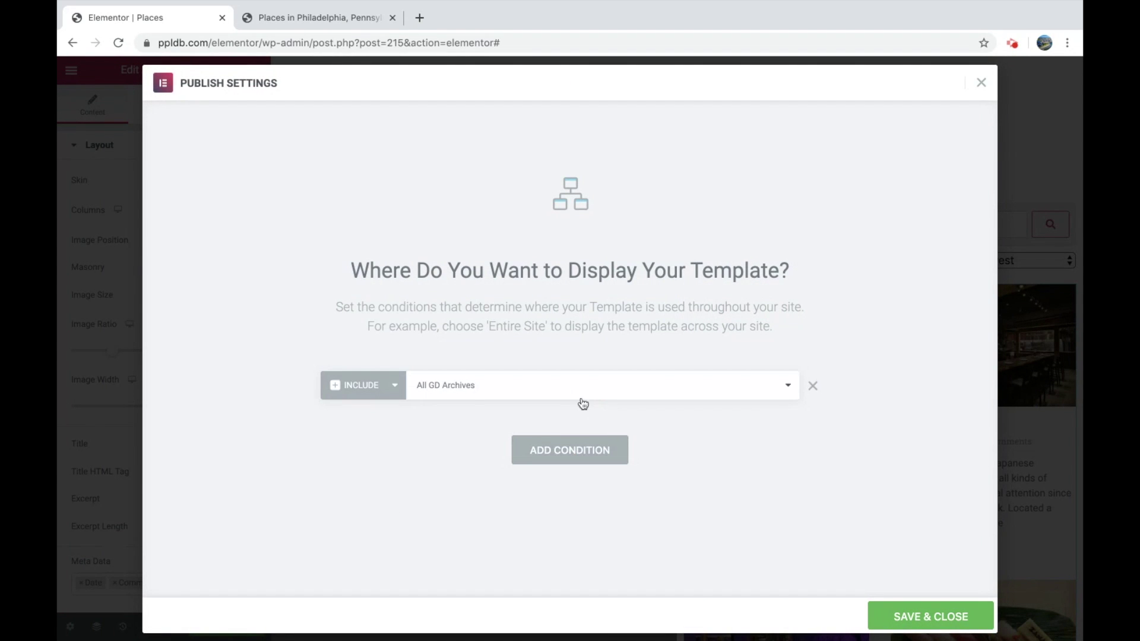
pyautogui.click(898, 612)
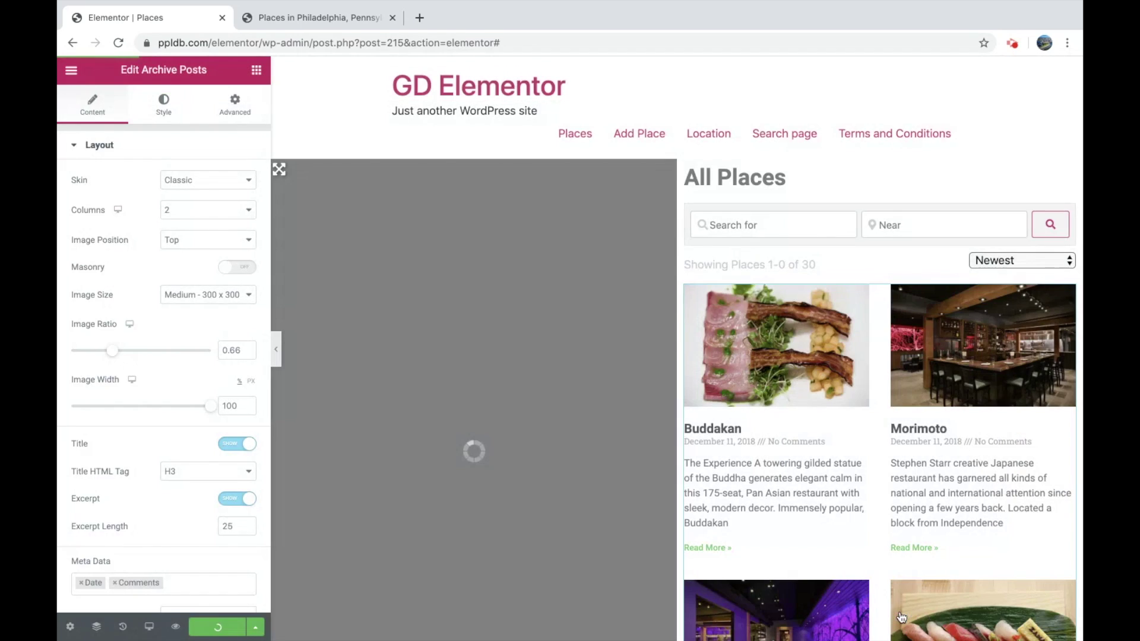
pyautogui.click(317, 17)
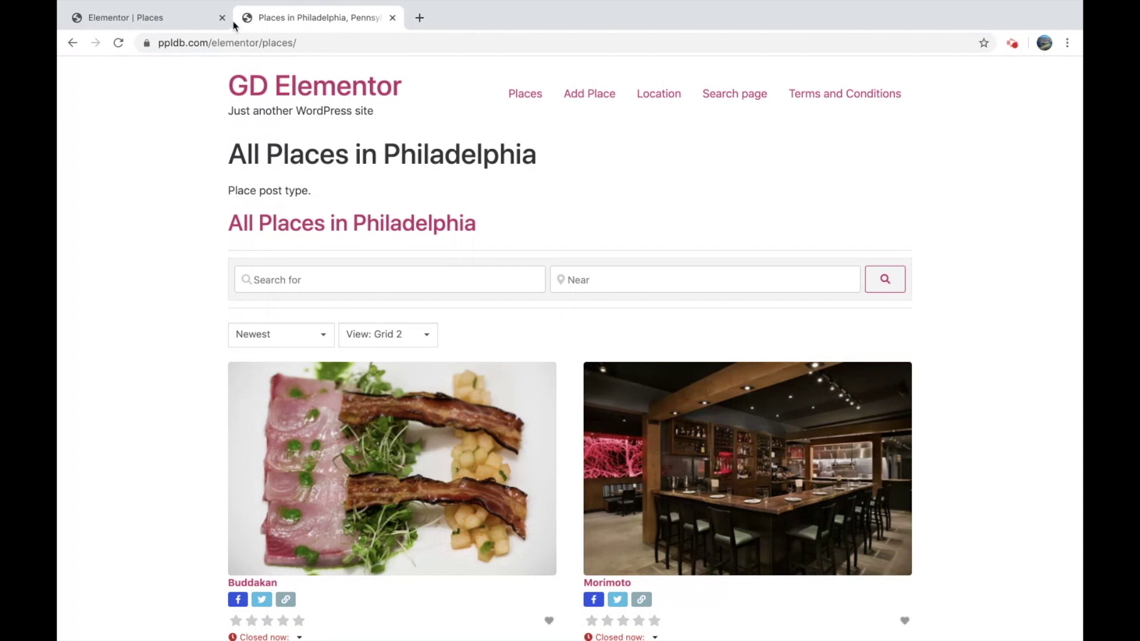
# Reload the Places page and scroll to check the map beside the 30 Philadelphia listings.
pyautogui.click(119, 44)
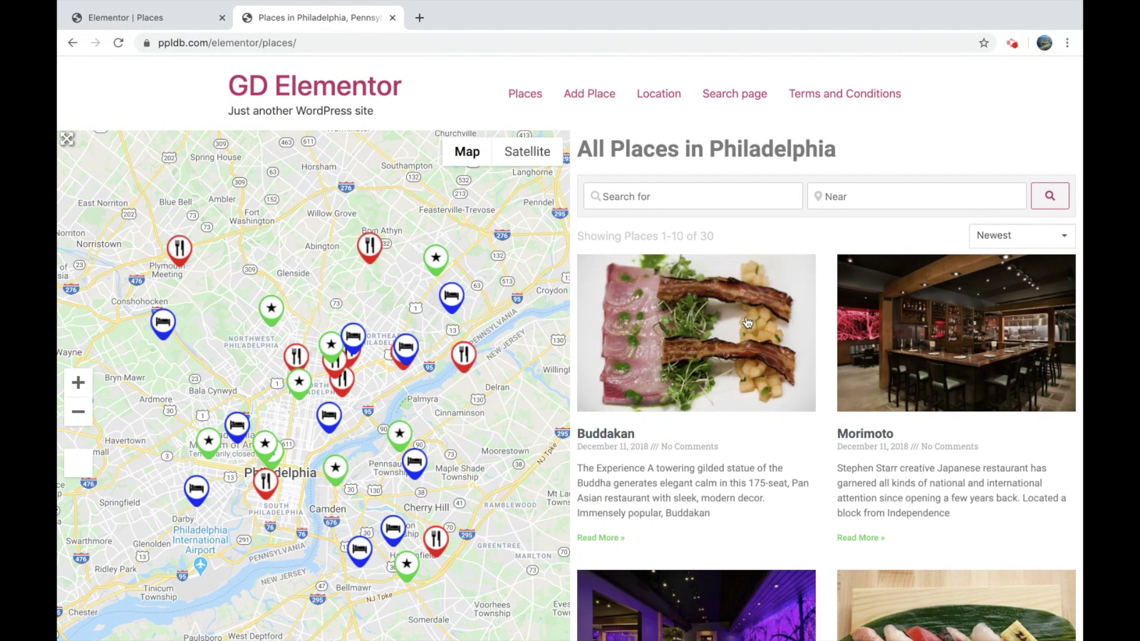
pyautogui.scroll(-8, 701, 329)
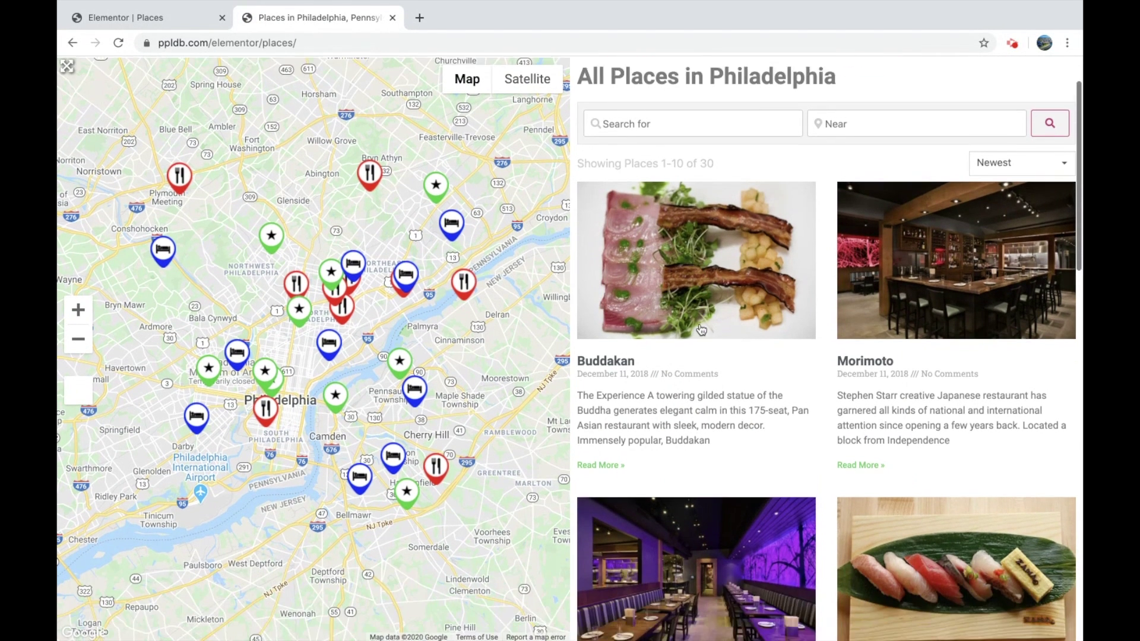
pyautogui.scroll(-12, 701, 324)
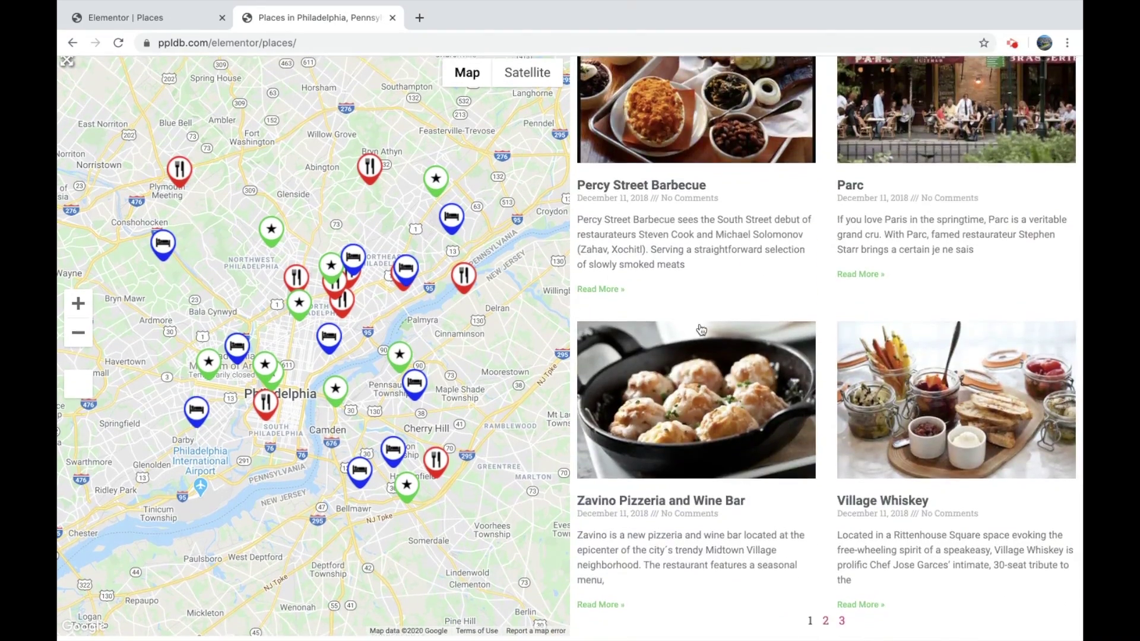
pyautogui.scroll(20, 701, 328)
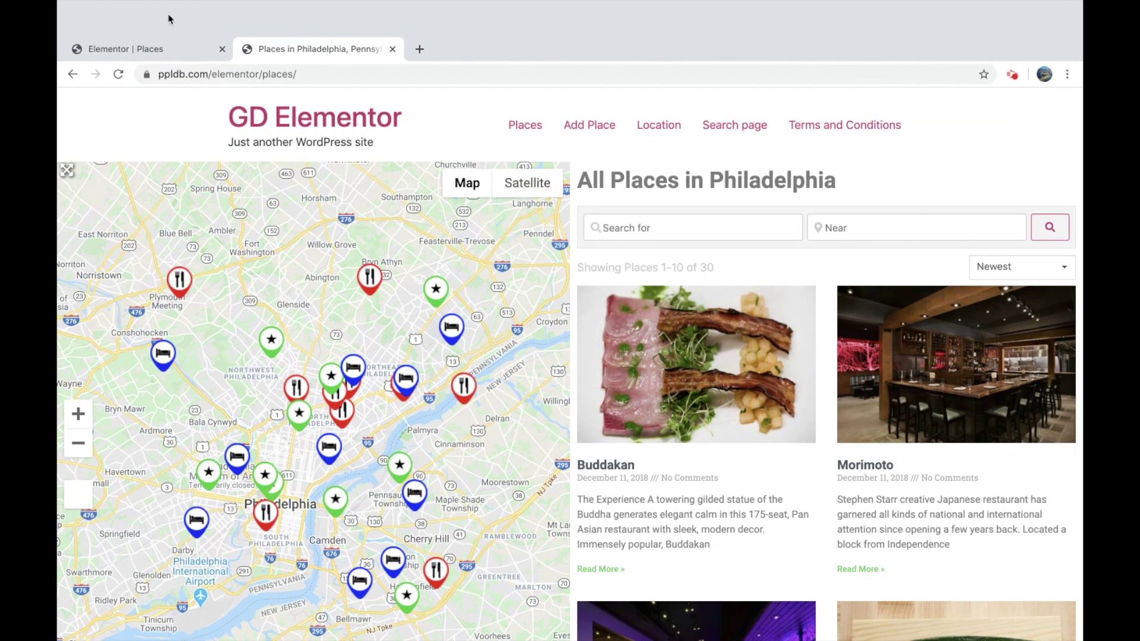
# Switch the archive listing skin to GD Archive Item and exit to the WordPress dashboard.
pyautogui.click(149, 21)
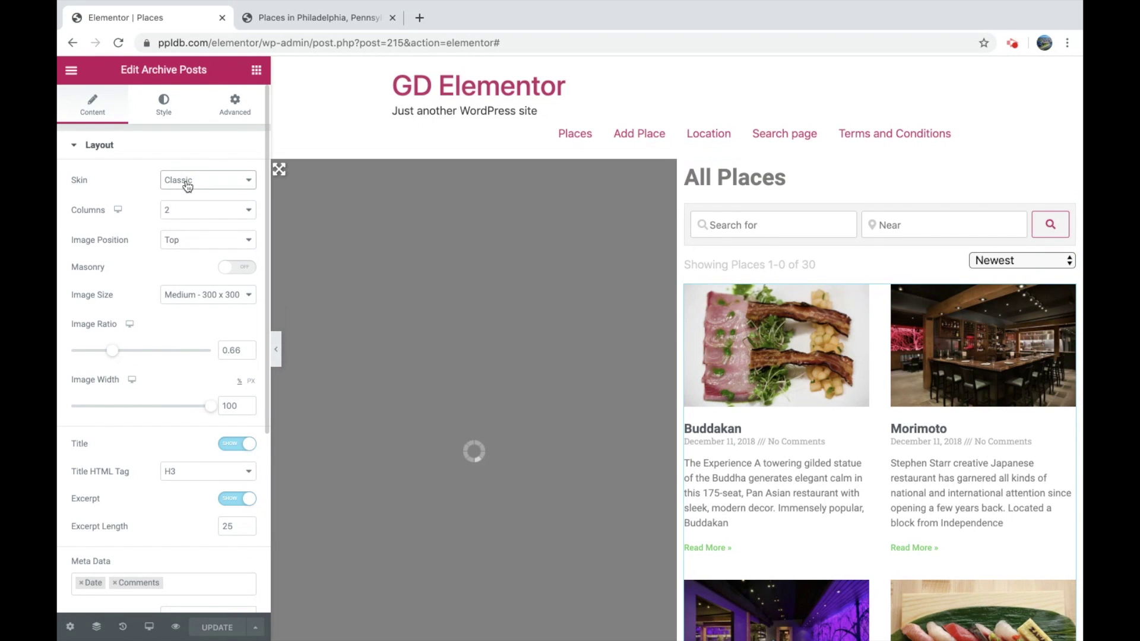
pyautogui.click(193, 221)
pyautogui.click(156, 228)
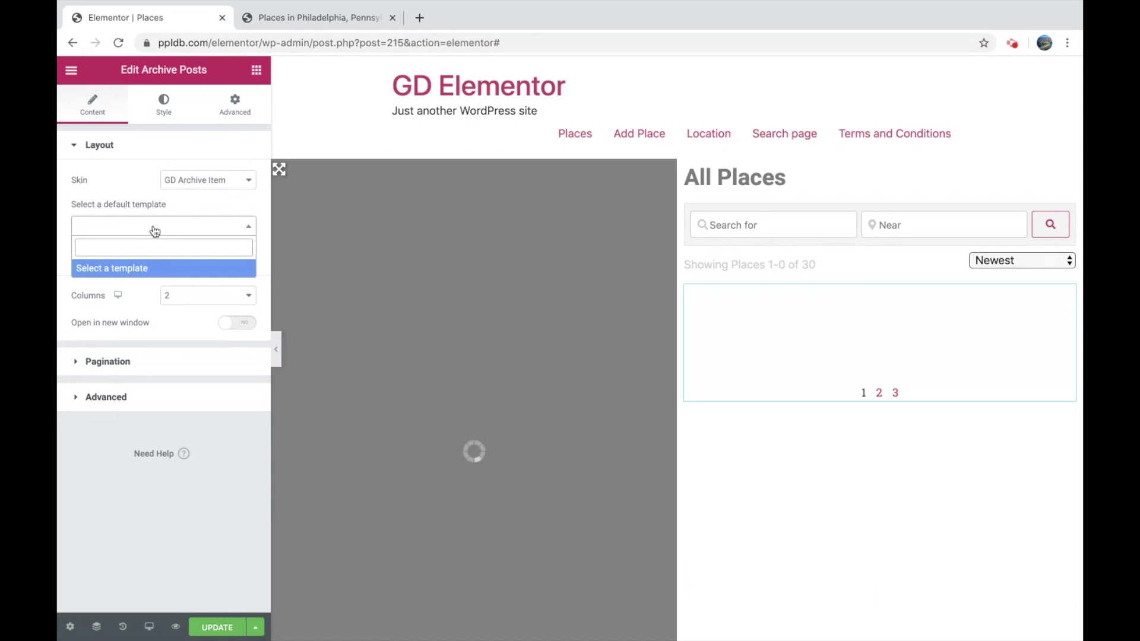
pyautogui.click(154, 229)
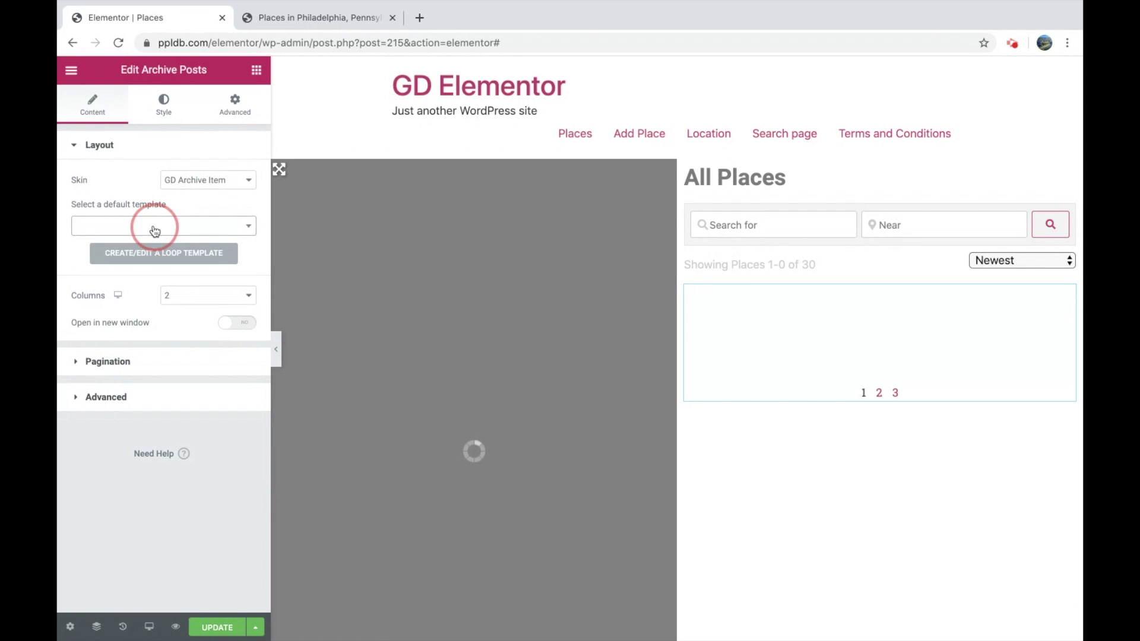
pyautogui.click(72, 71)
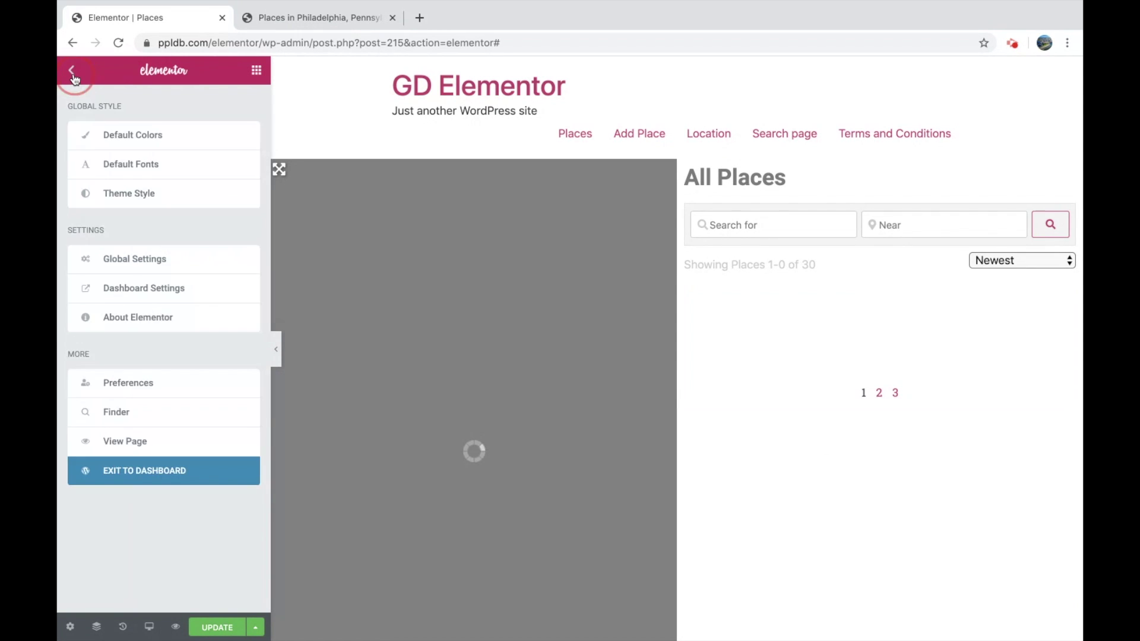
pyautogui.click(141, 473)
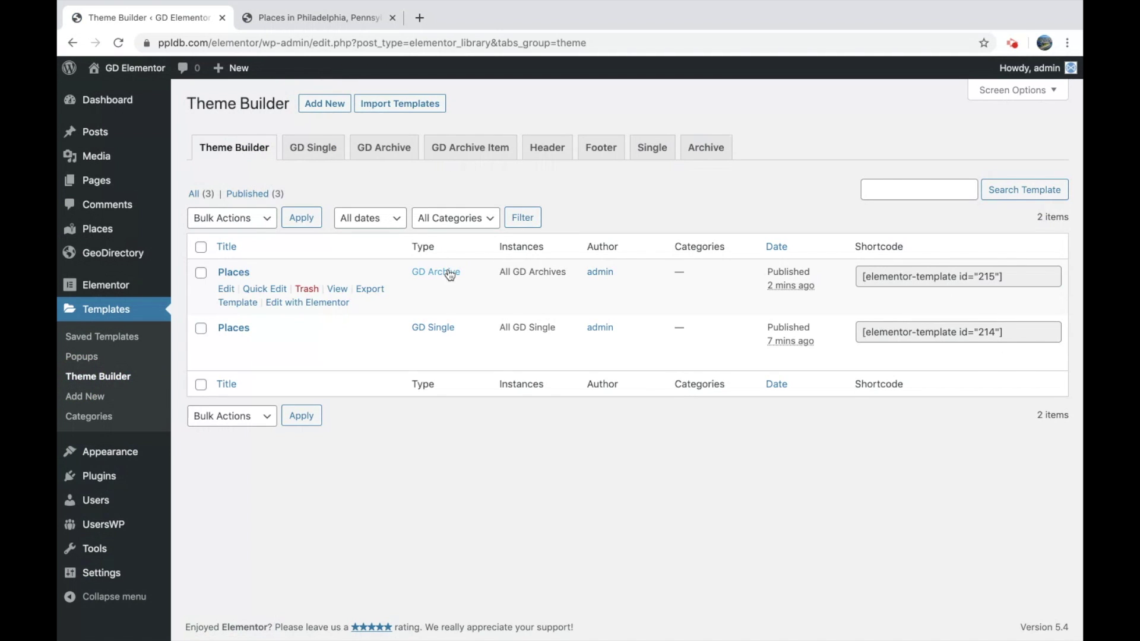
# Add a new GD Archive Item template named 'Places' from Theme Builder's GD Archive Item tab.
pyautogui.click(471, 150)
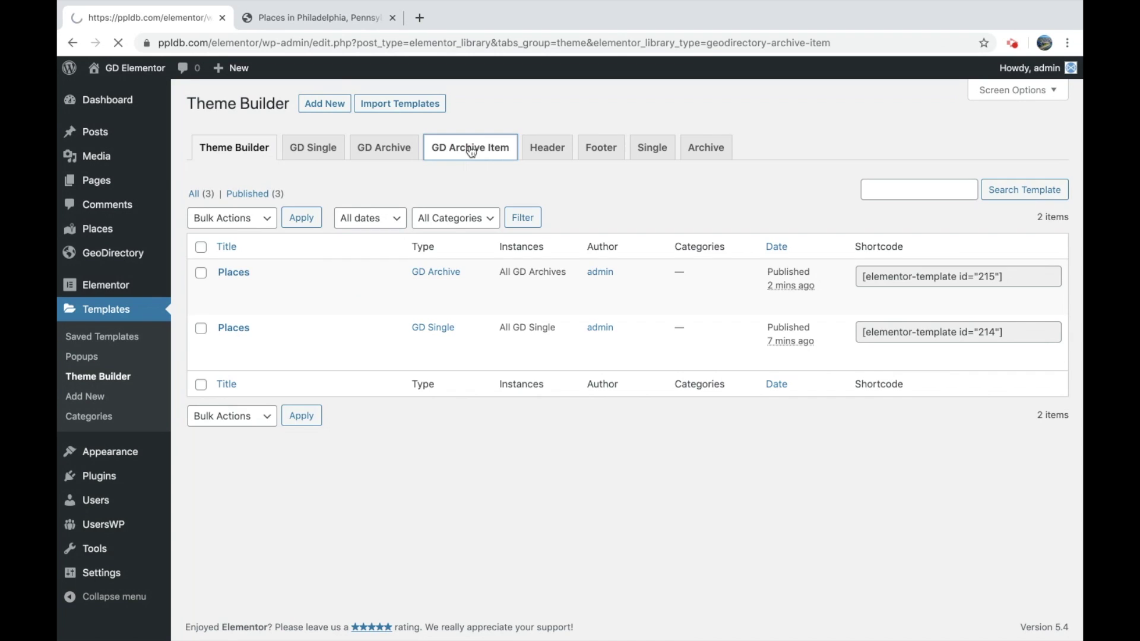
pyautogui.click(585, 416)
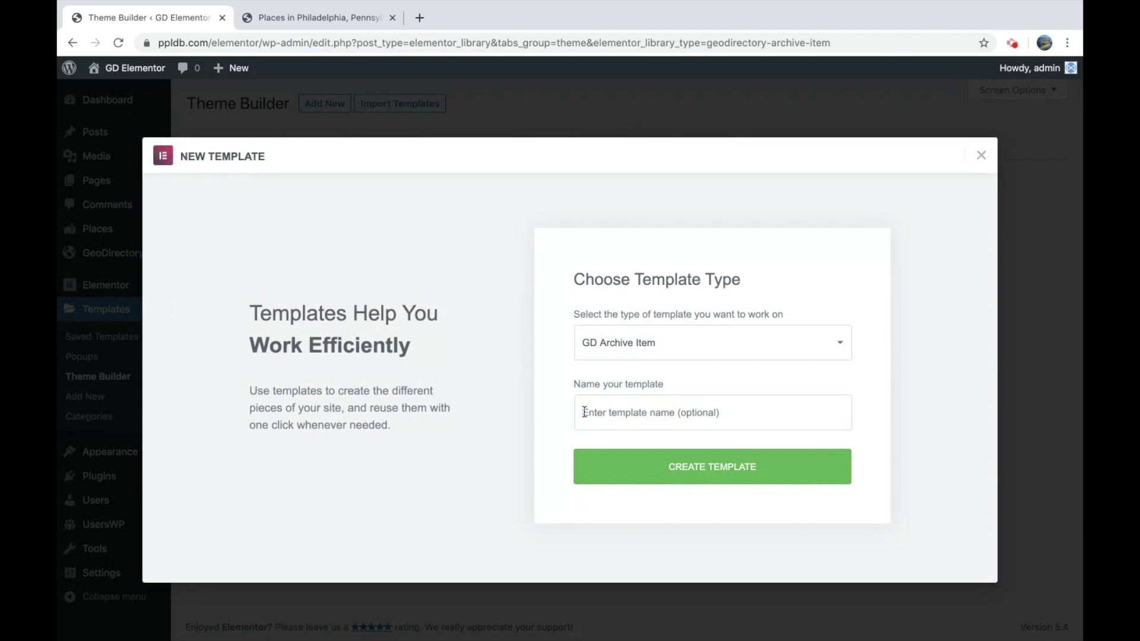
pyautogui.click(585, 412)
pyautogui.write('Places')
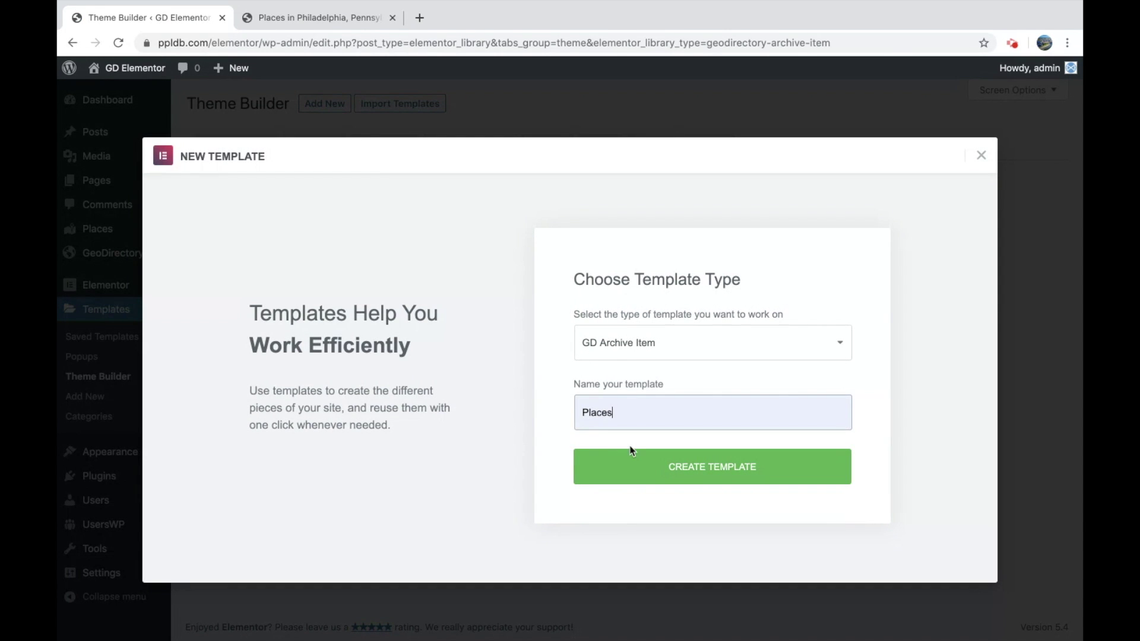
pyautogui.click(662, 469)
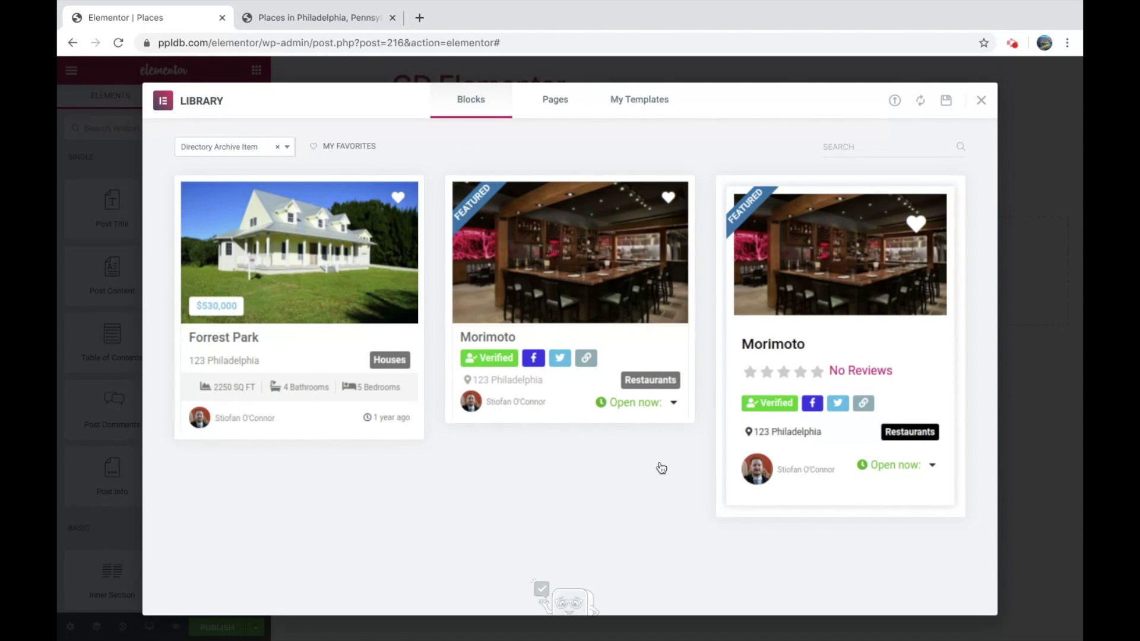
# Insert the Morimoto Directory Archive Item card from the library, importing its document settings.
pyautogui.moveTo(407, 360)
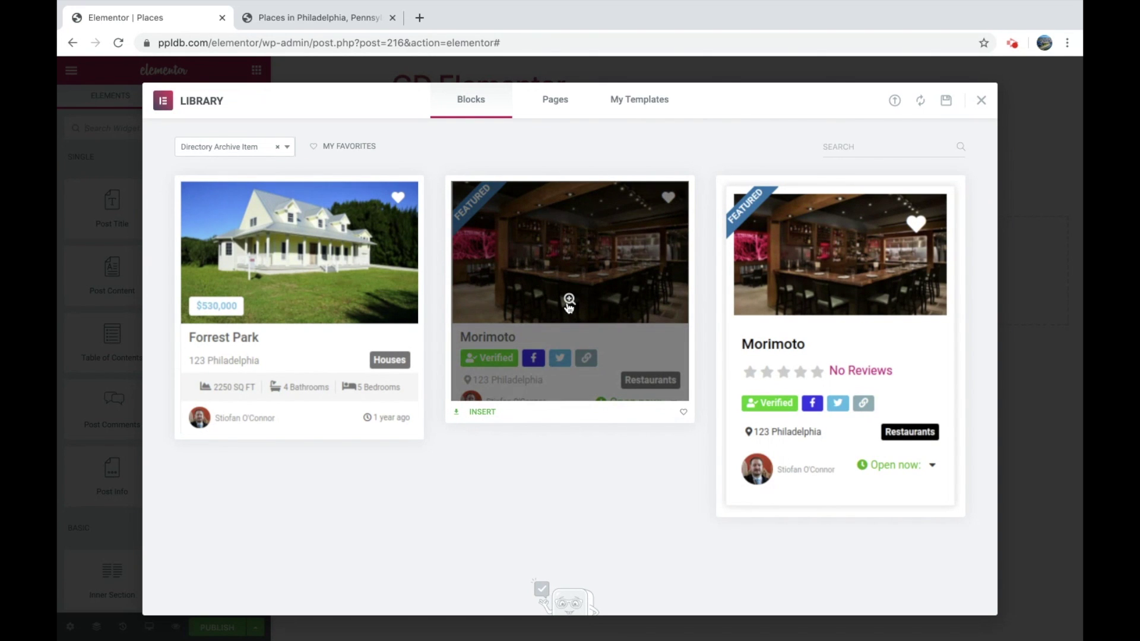
pyautogui.click(480, 413)
pyautogui.click(622, 393)
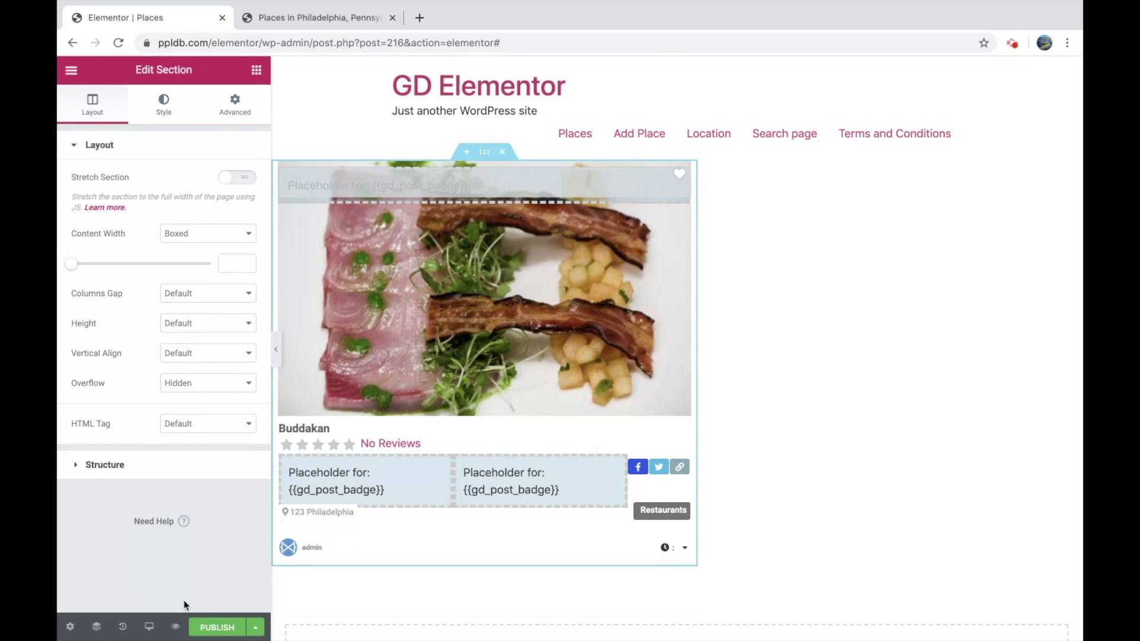
# Publish the card template after removing the added condition row, leaving no display conditions.
pyautogui.click(216, 628)
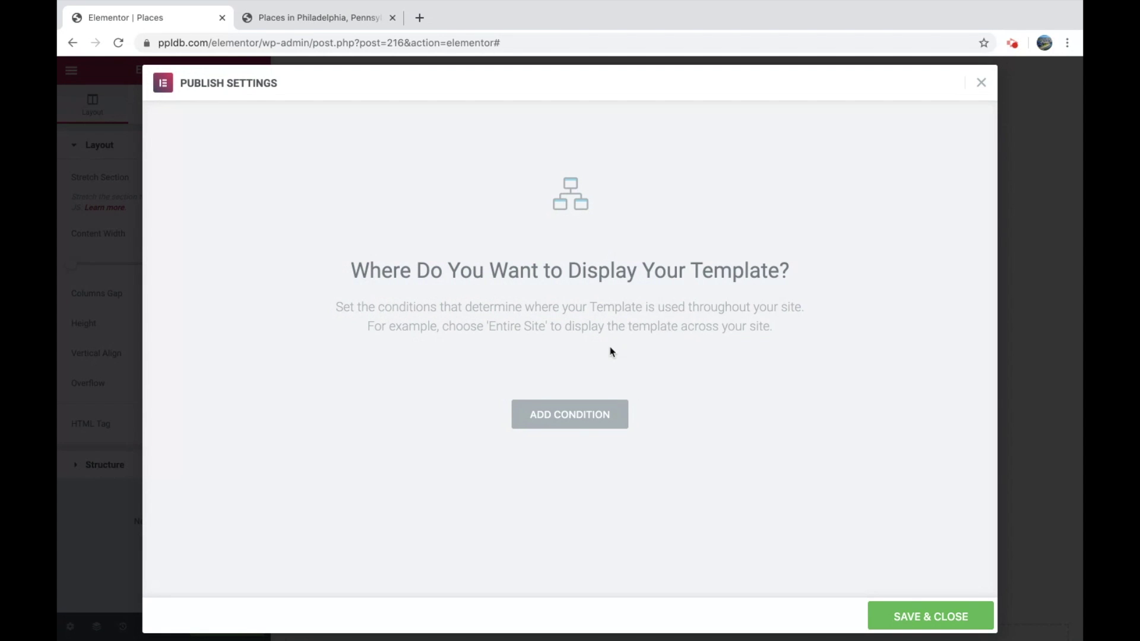
pyautogui.click(579, 419)
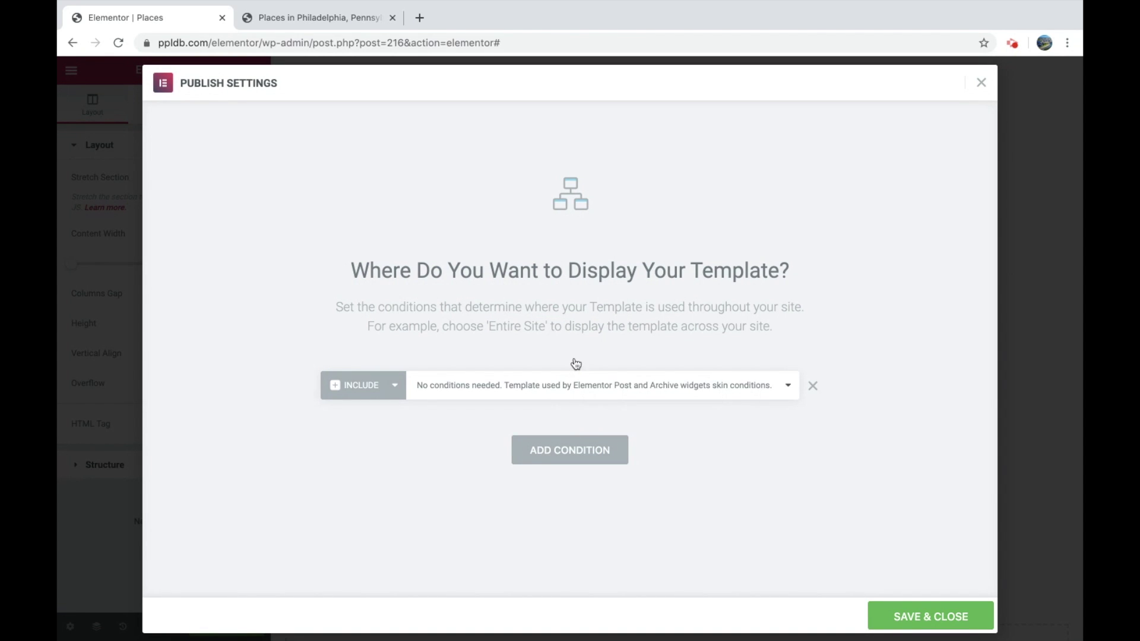
pyautogui.click(811, 386)
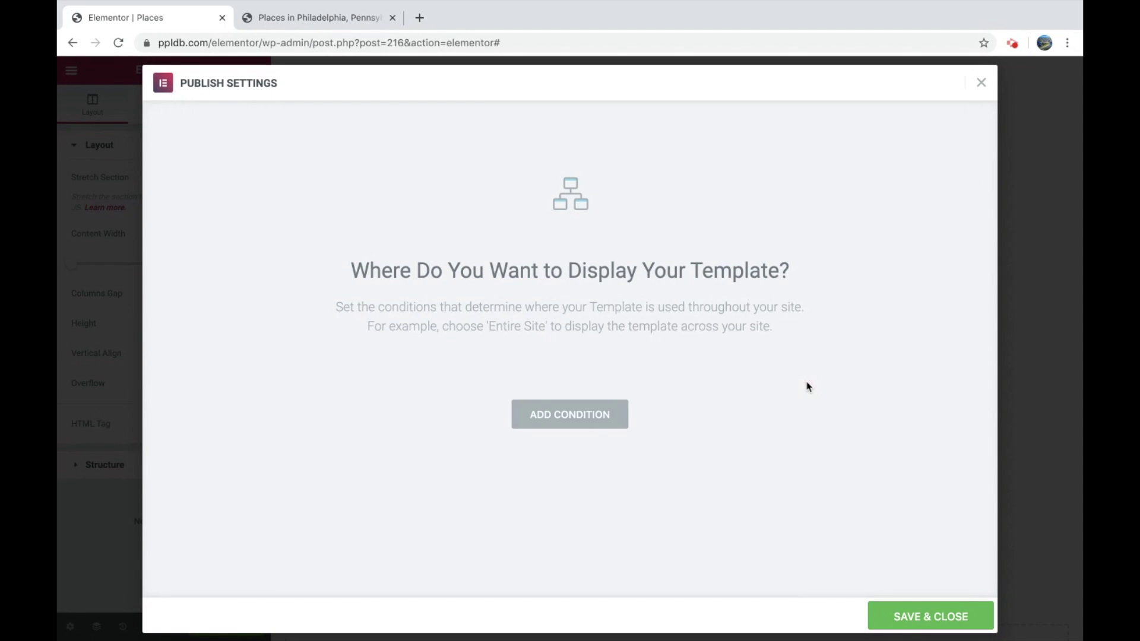
pyautogui.click(912, 617)
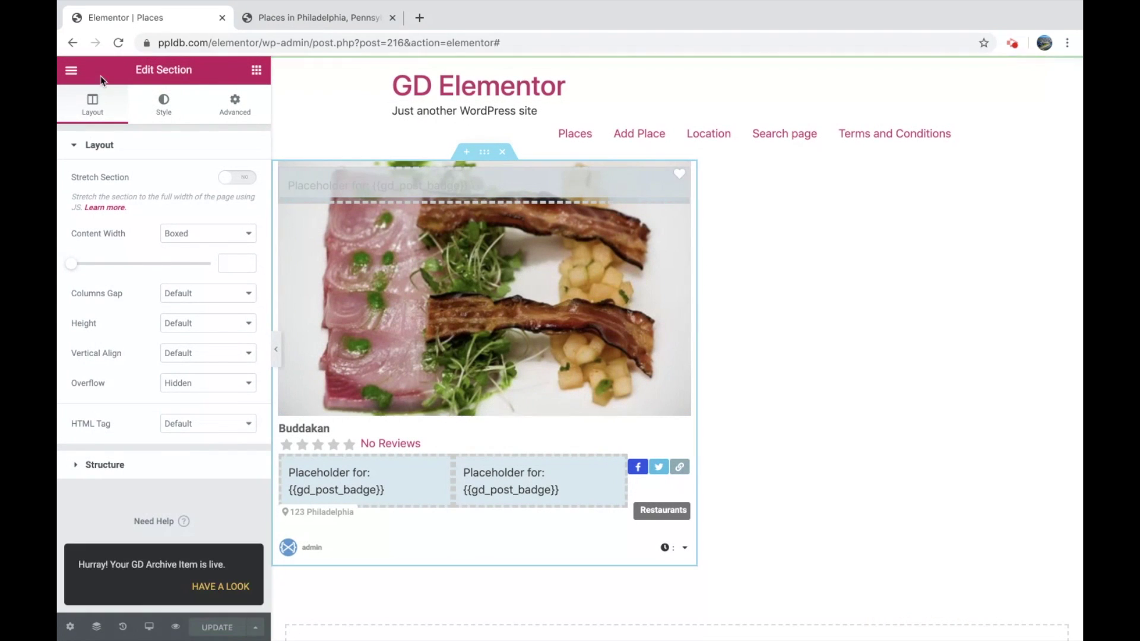
pyautogui.click(71, 71)
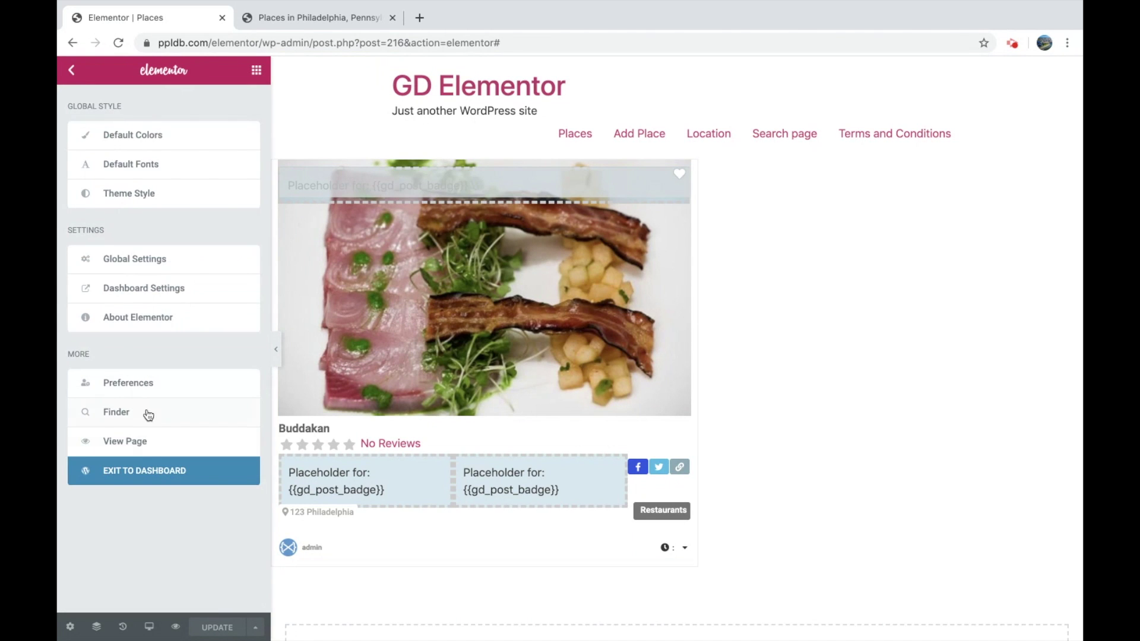
# Exit to the dashboard and edit the Places template from Theme Builder's GD Archive list.
pyautogui.click(145, 472)
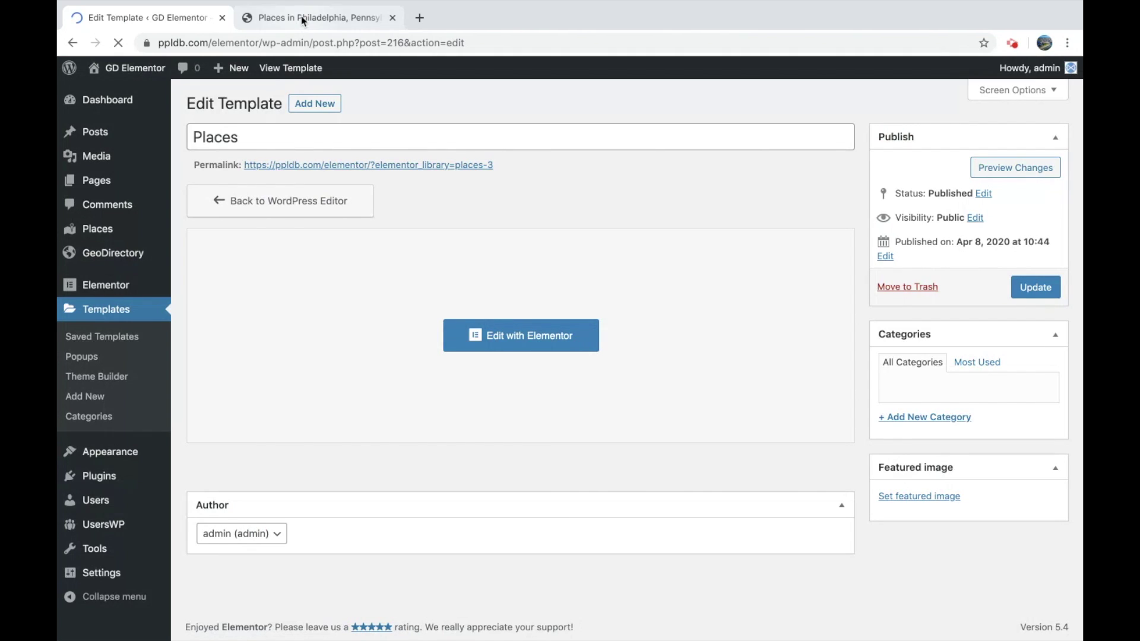
pyautogui.click(303, 21)
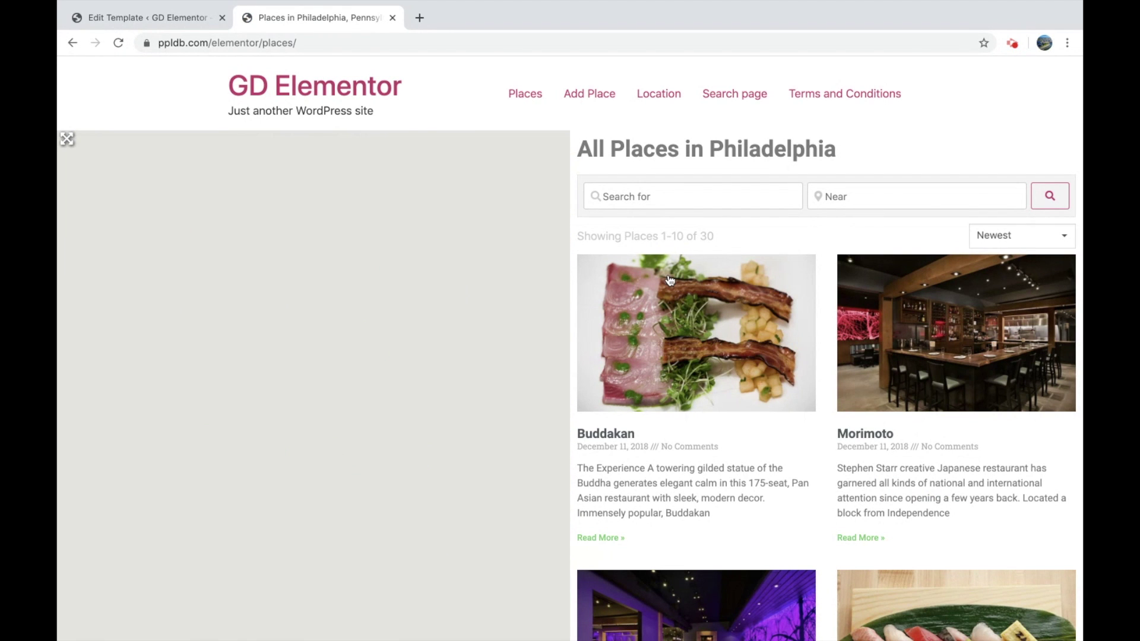
pyautogui.click(193, 23)
pyautogui.click(95, 380)
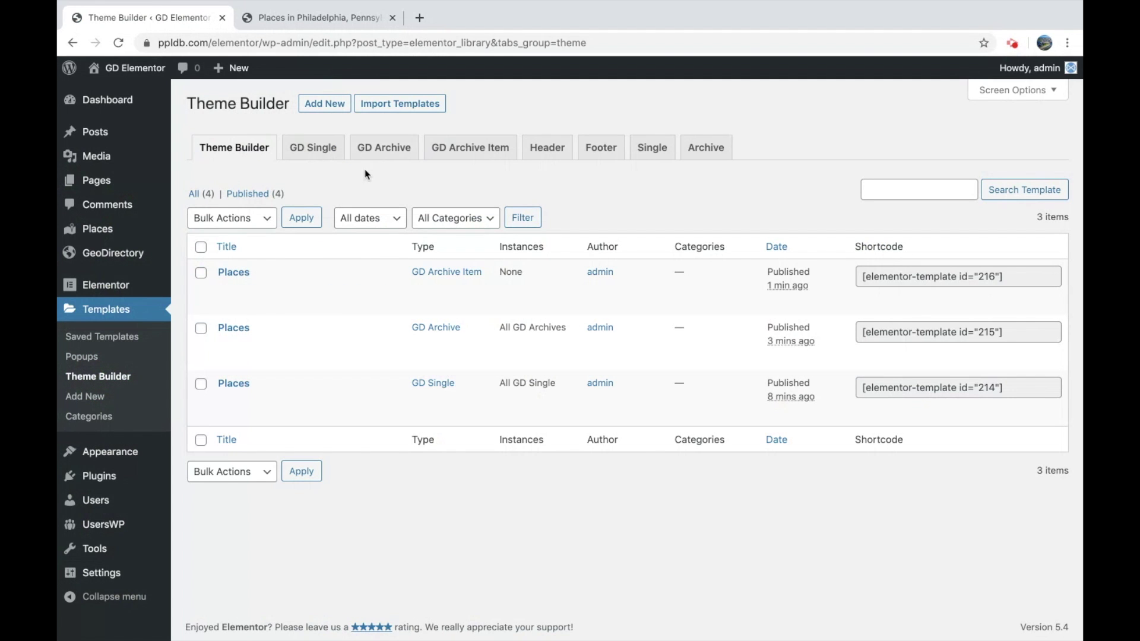
pyautogui.click(385, 156)
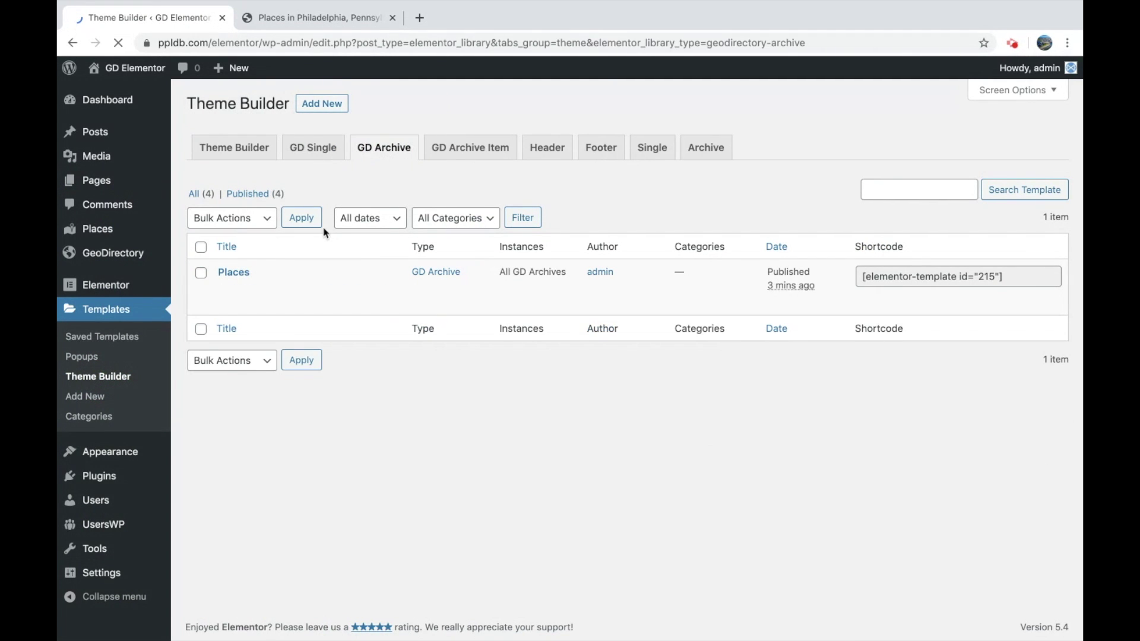
pyautogui.click(292, 304)
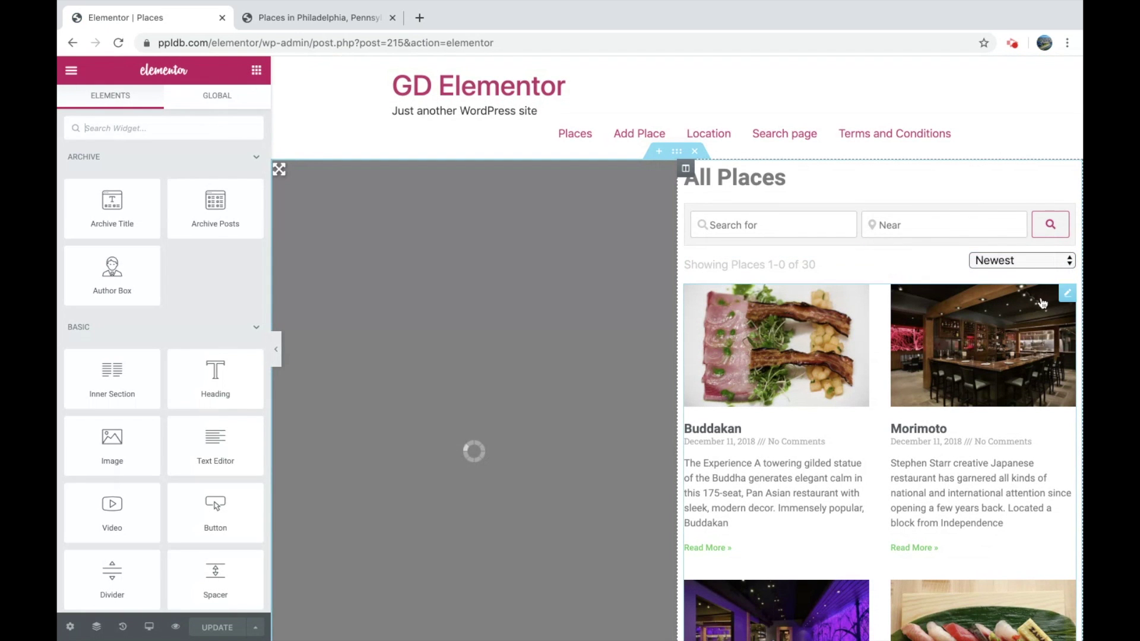
# Set the Archive Posts widget's skin to GD Archive Item with Places as the default template.
pyautogui.click(1068, 296)
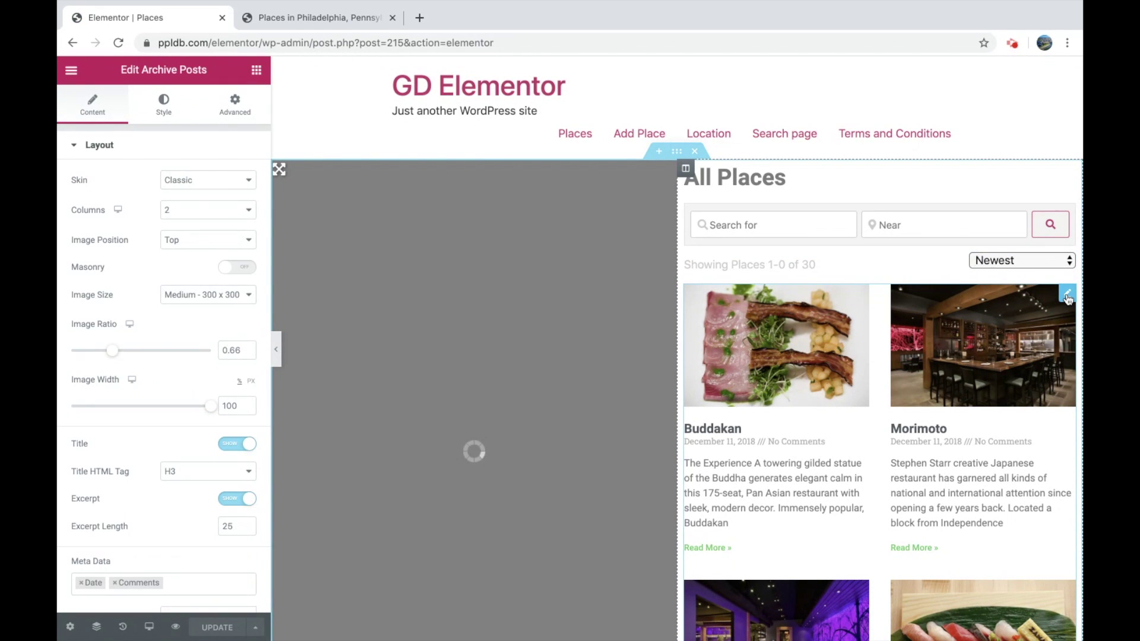
pyautogui.click(216, 180)
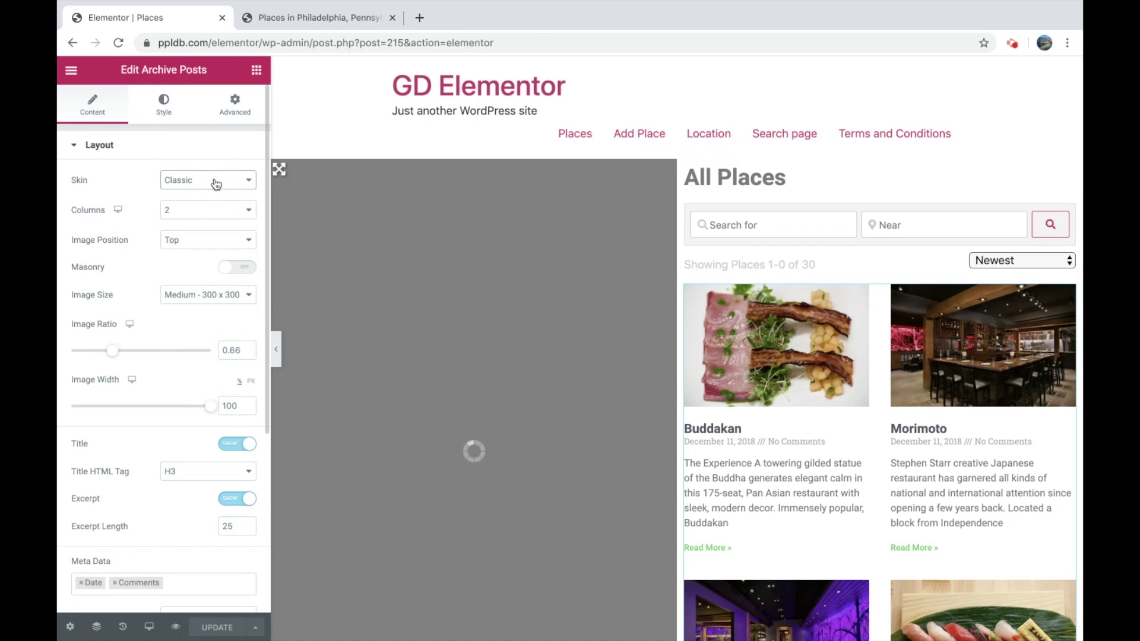
pyautogui.click(207, 220)
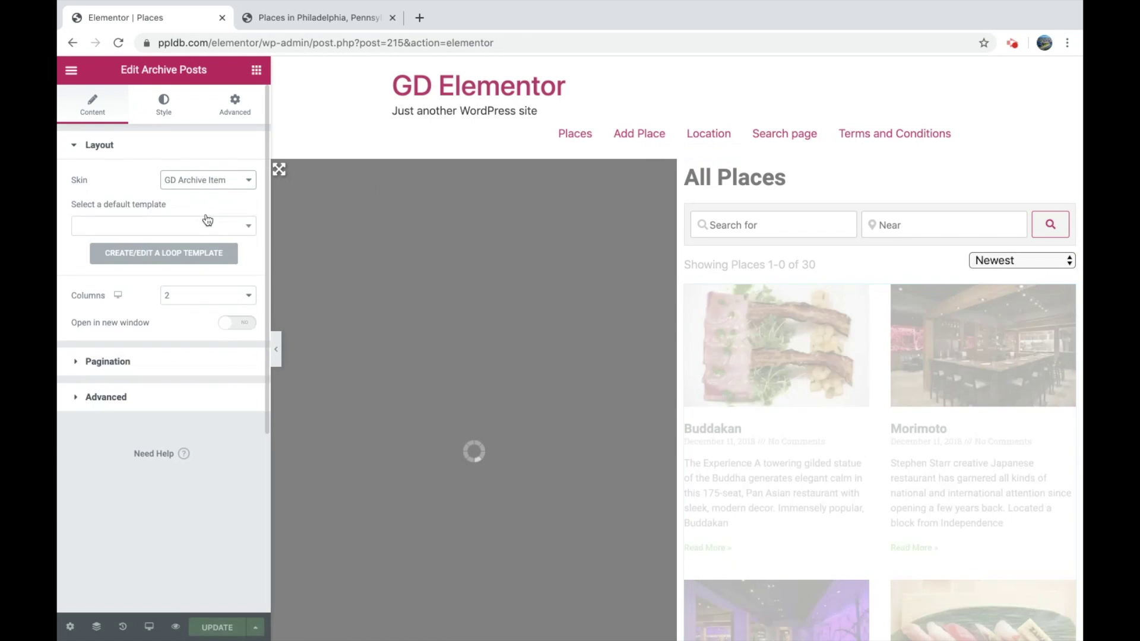
pyautogui.click(178, 229)
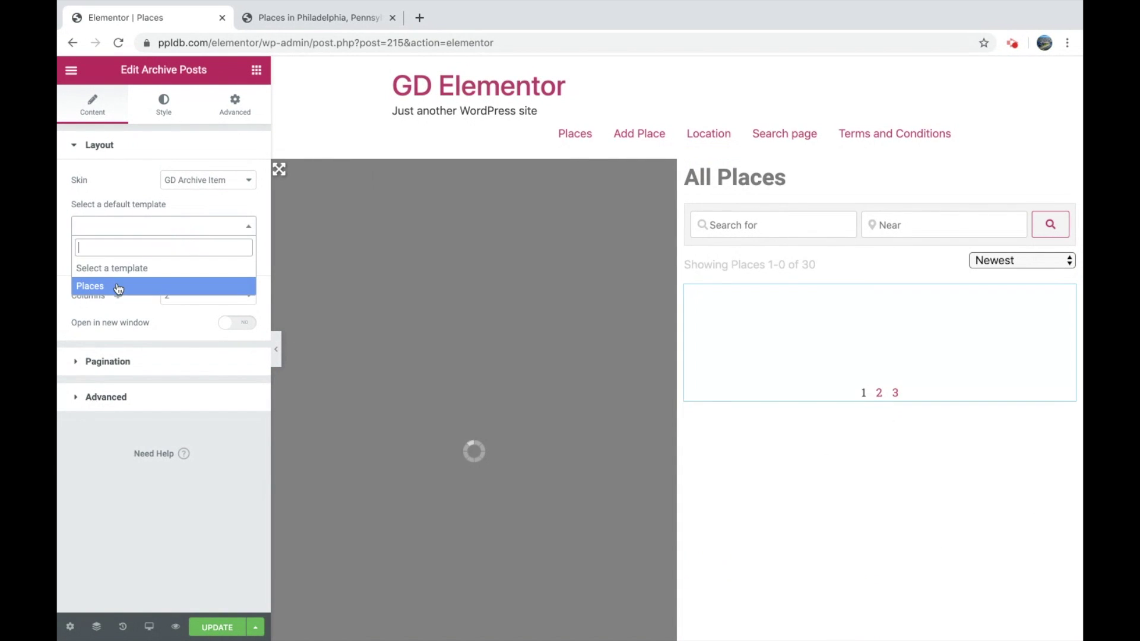
pyautogui.click(118, 288)
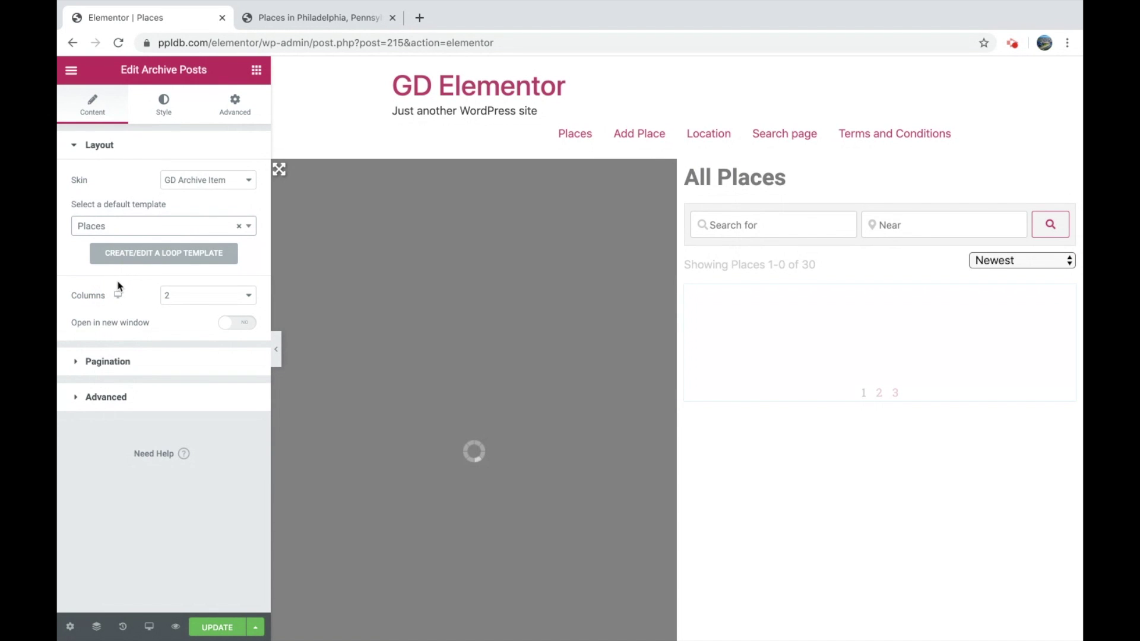
# Save the archive template changes and go to the live Places page.
pyautogui.click(215, 629)
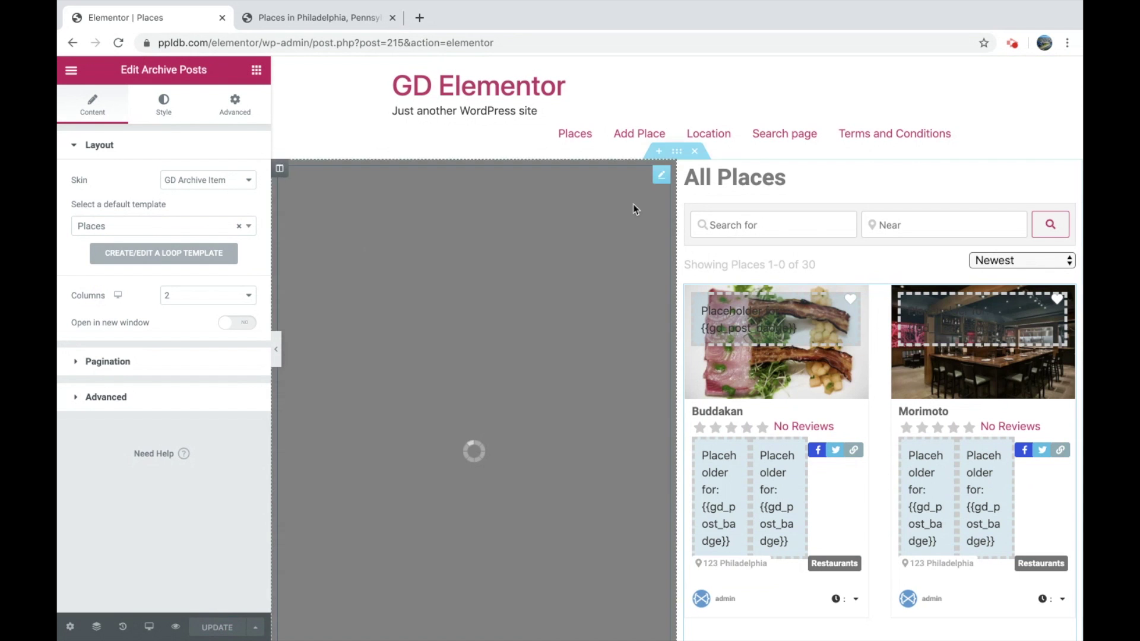
pyautogui.scroll(-7, 768, 336)
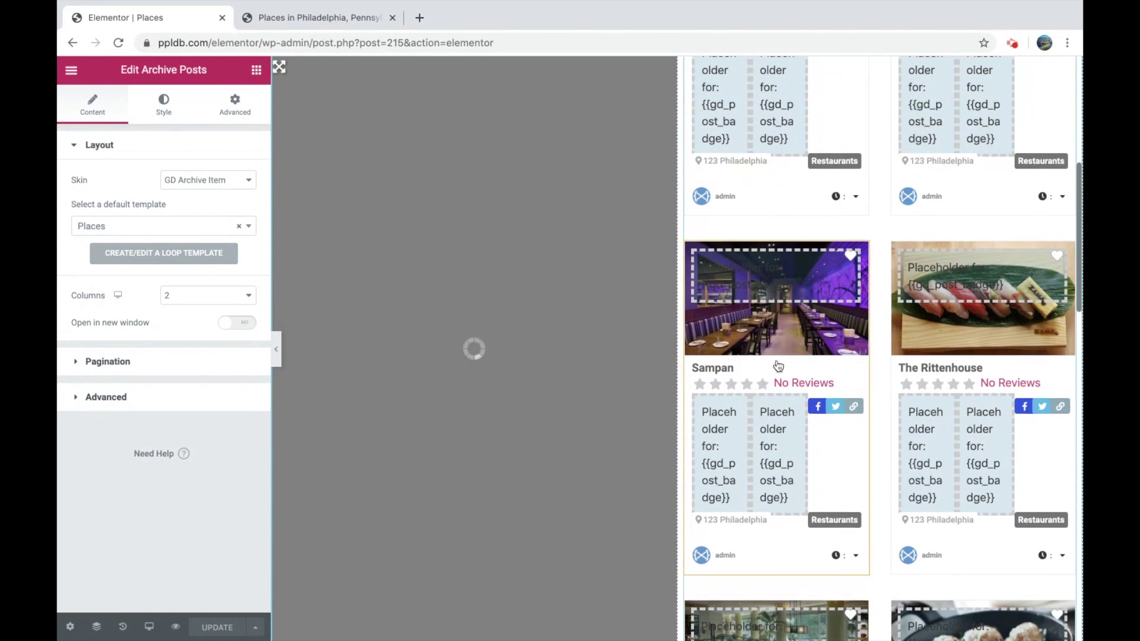
pyautogui.click(337, 18)
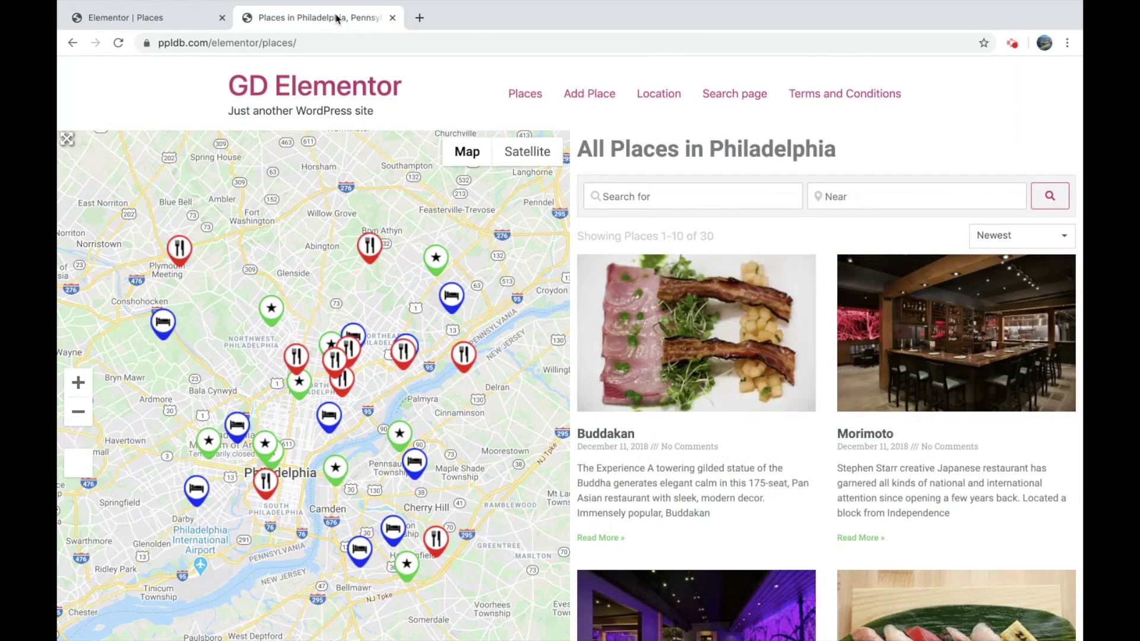
# Reload the Philadelphia places page and review the listings' new cards with ratings, share icons and Restaurants tags.
pyautogui.click(118, 43)
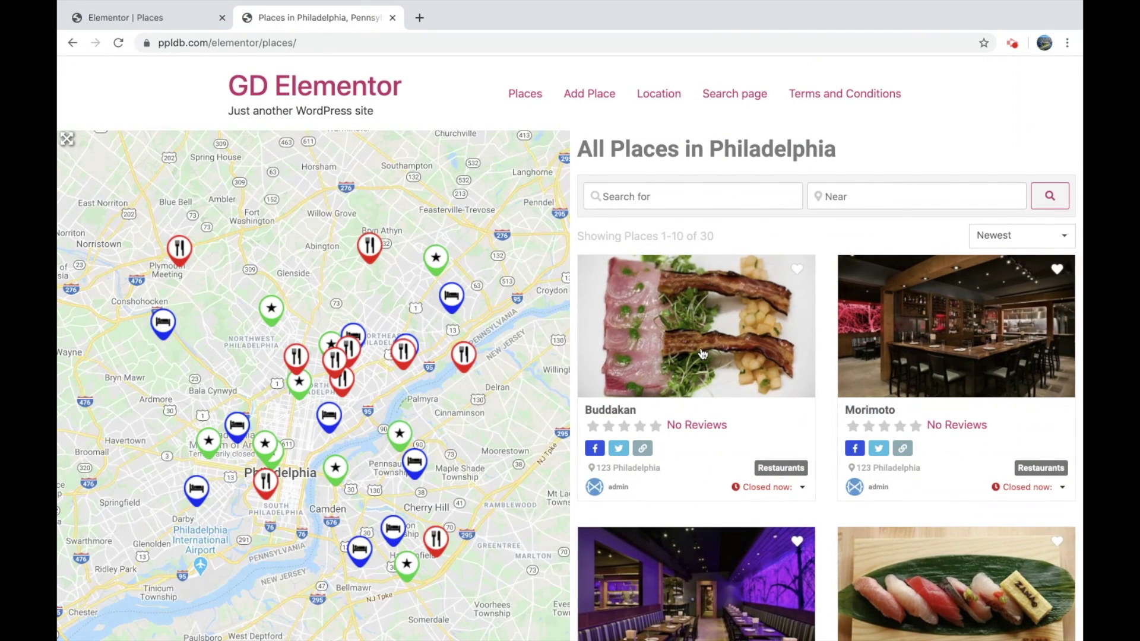
pyautogui.scroll(-2, 716, 338)
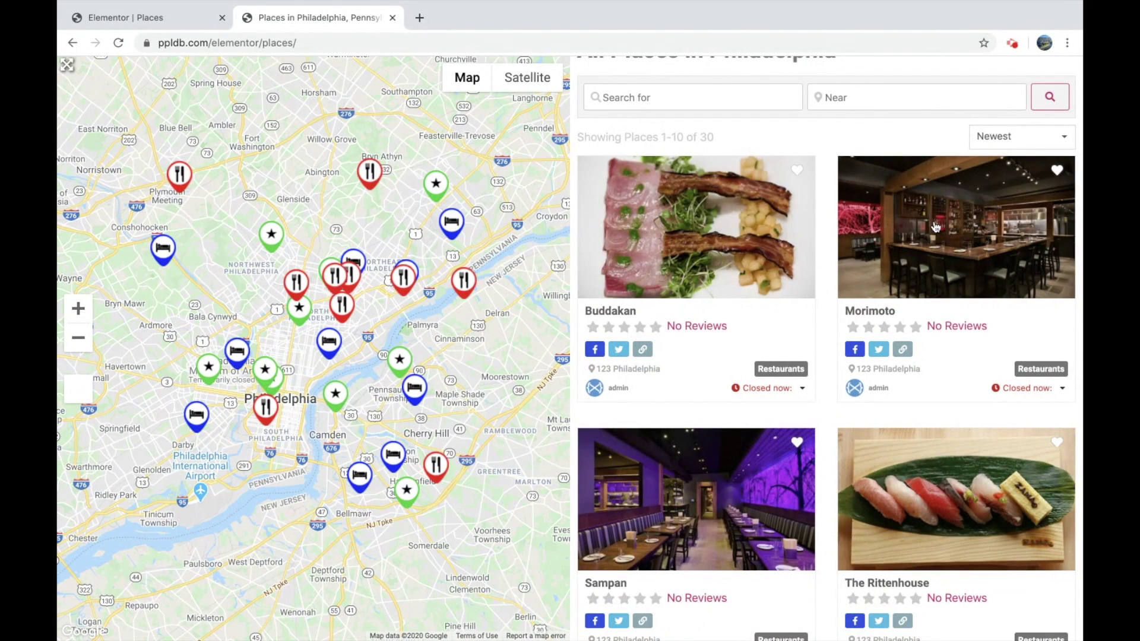
pyautogui.scroll(-3, 897, 383)
pyautogui.scroll(-5, 898, 383)
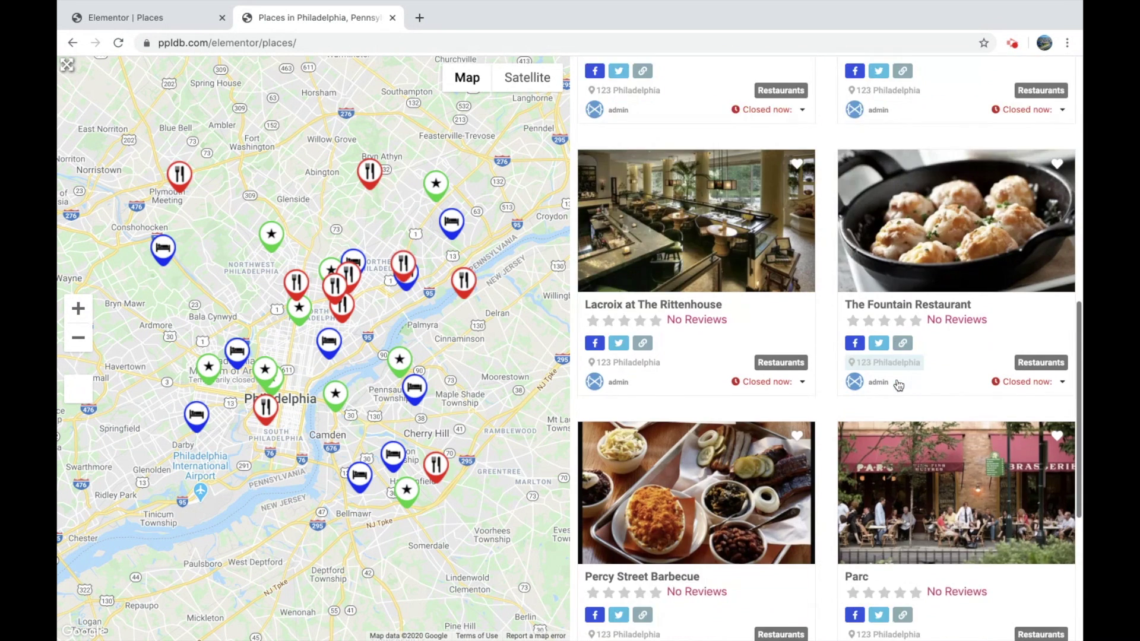
pyautogui.scroll(5, 898, 385)
pyautogui.scroll(2, 898, 384)
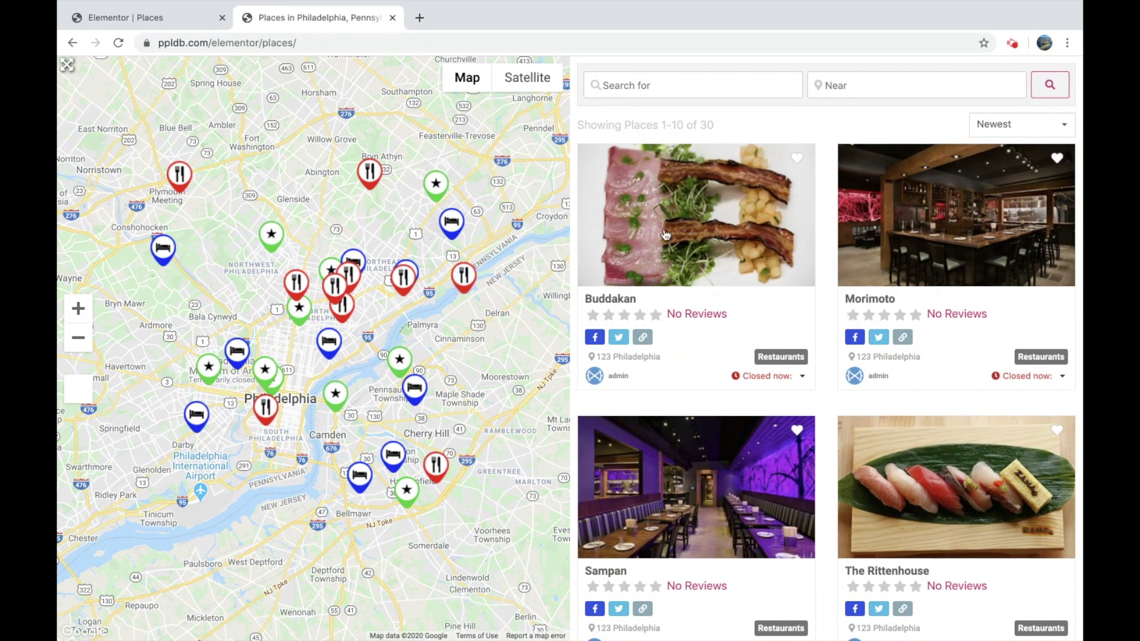
pyautogui.scroll(3, 741, 231)
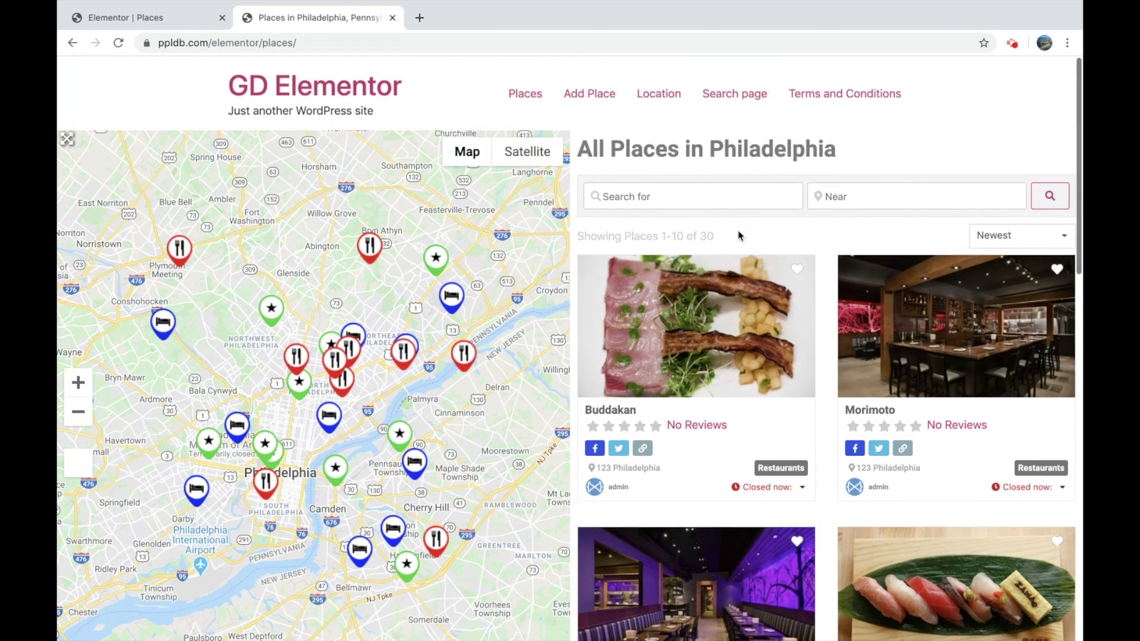
pyautogui.scroll(-2, 740, 236)
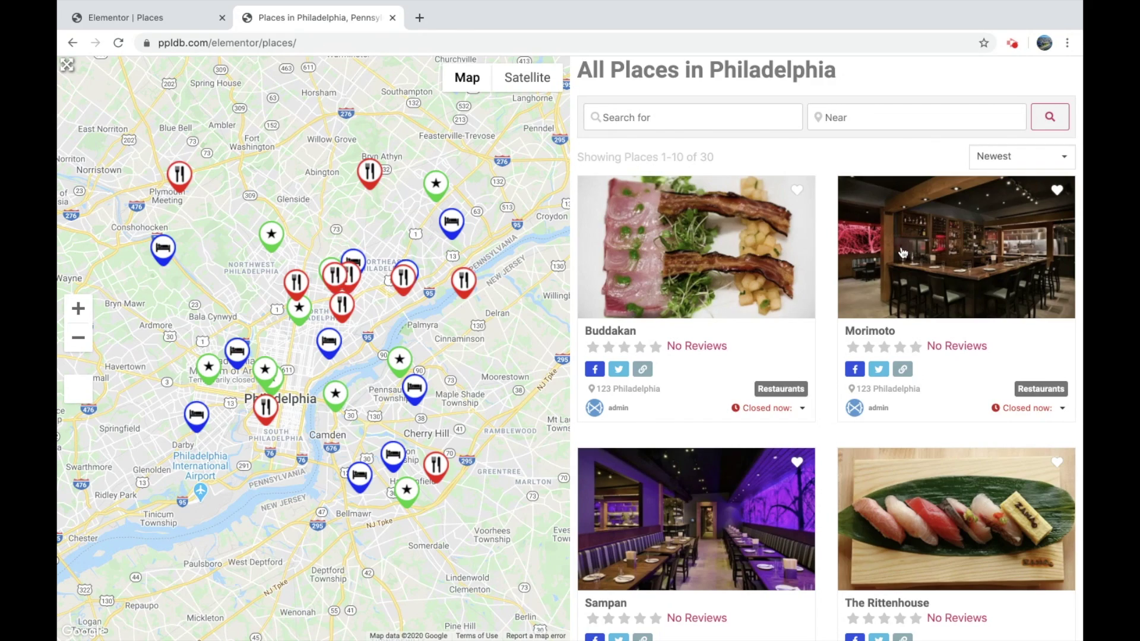
pyautogui.scroll(-4, 918, 342)
pyautogui.scroll(-10, 917, 339)
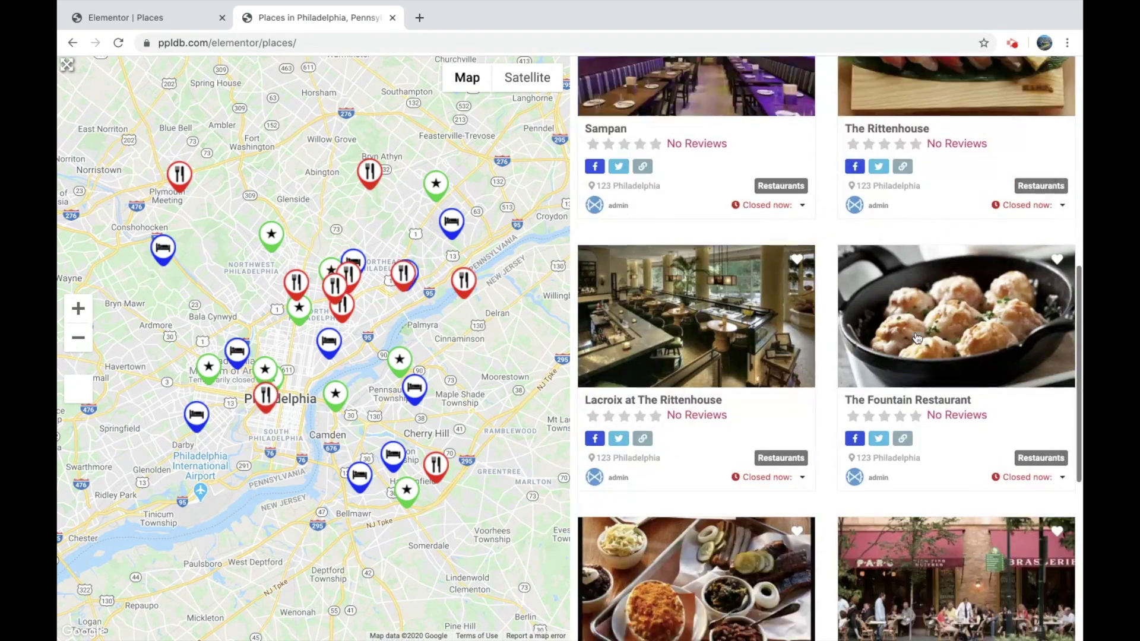
pyautogui.scroll(15, 918, 335)
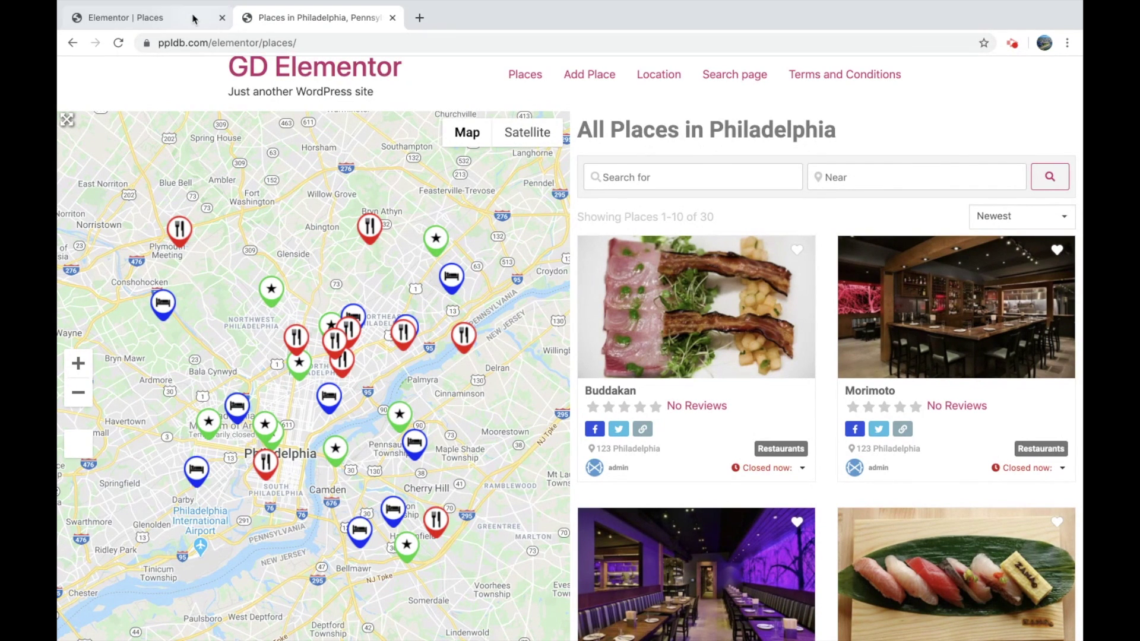
pyautogui.click(174, 22)
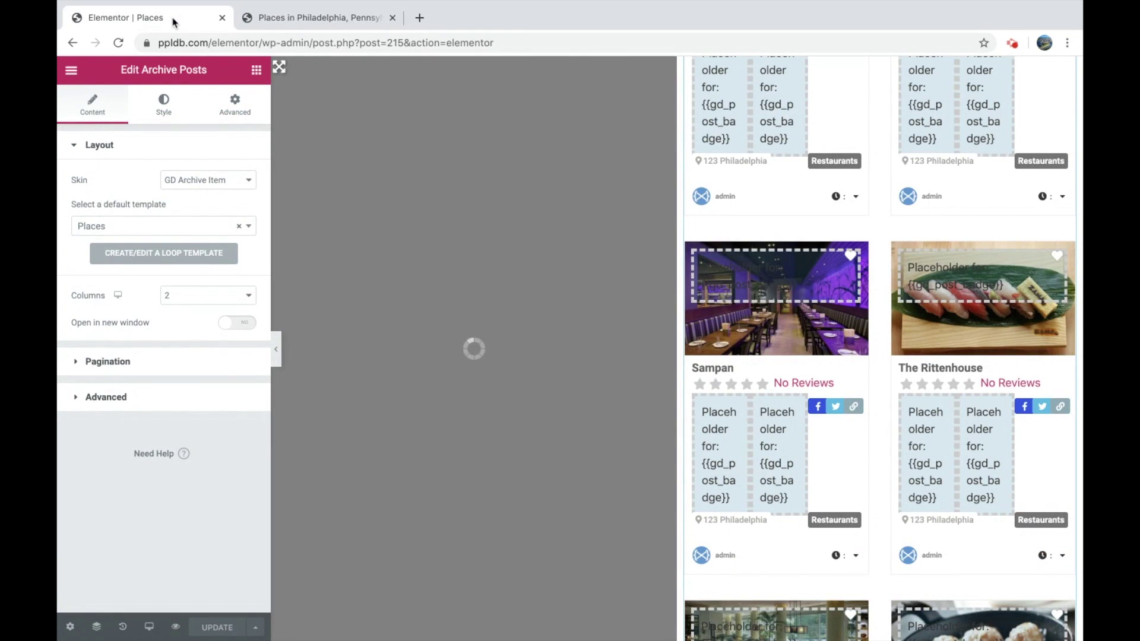
pyautogui.click(285, 22)
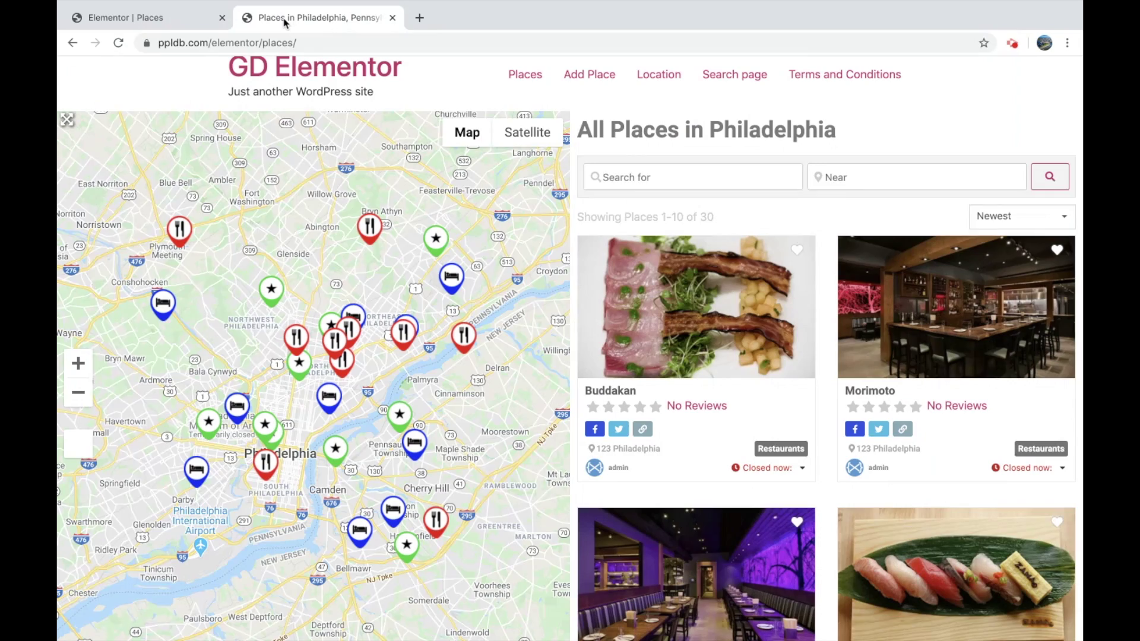